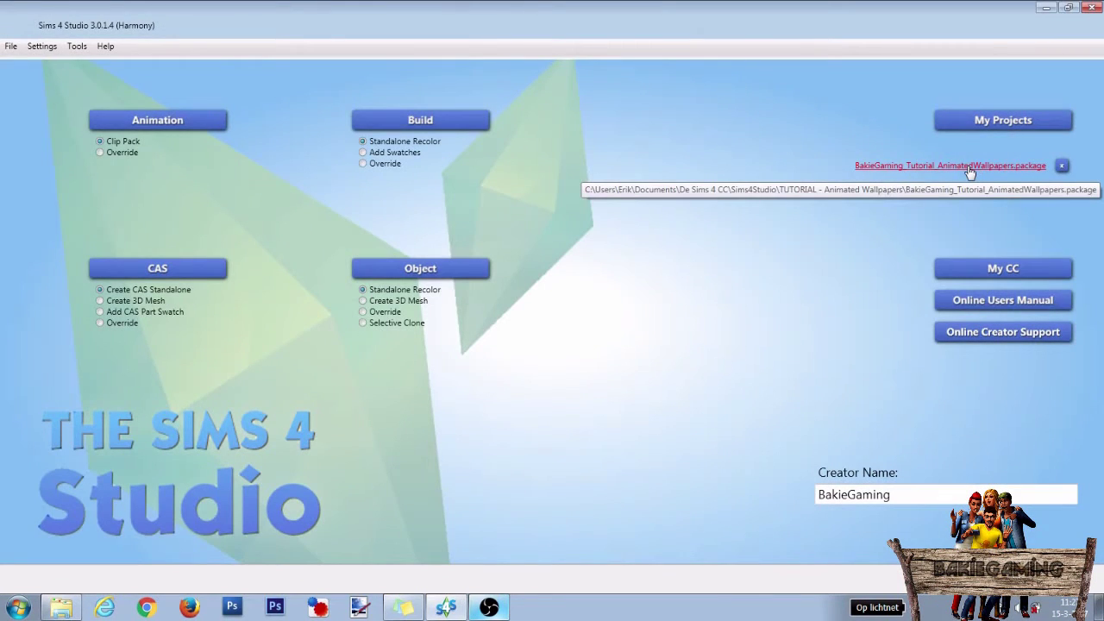
Open the animated wallpapers project and edit the first Material Definition's shader items from the Warehouse
left_click(971, 168)
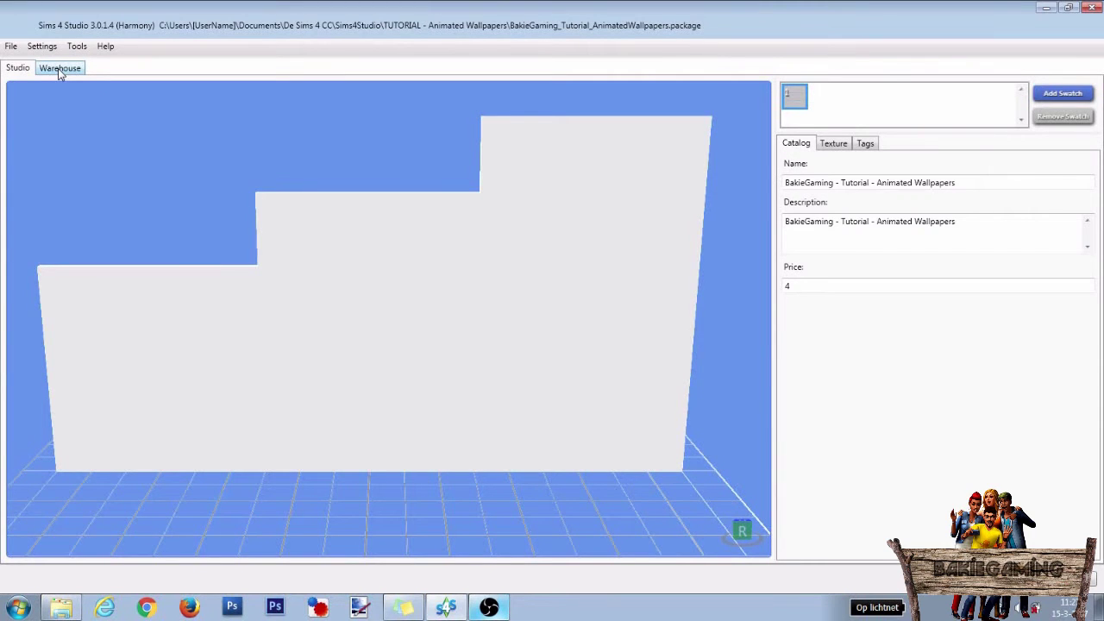
left_click(57, 68)
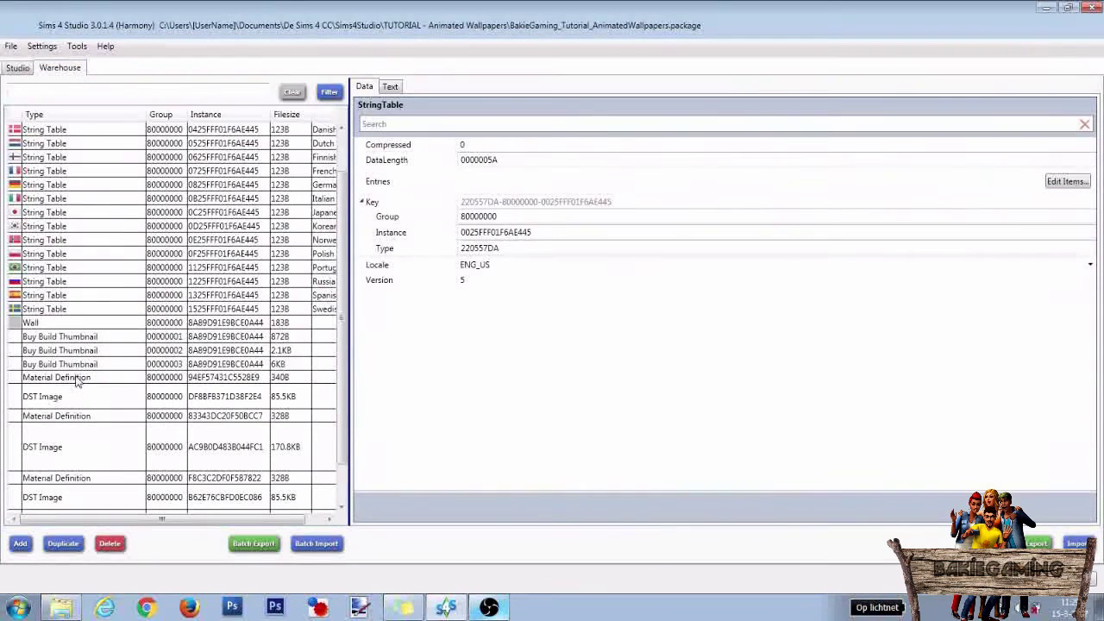
left_click(76, 380)
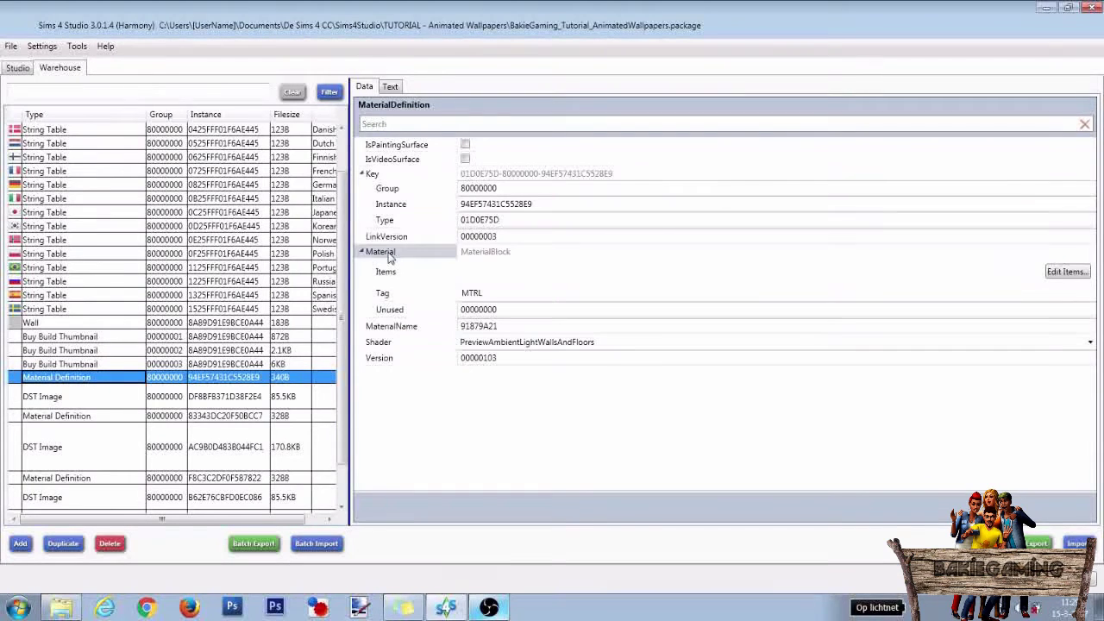
left_click(1066, 273)
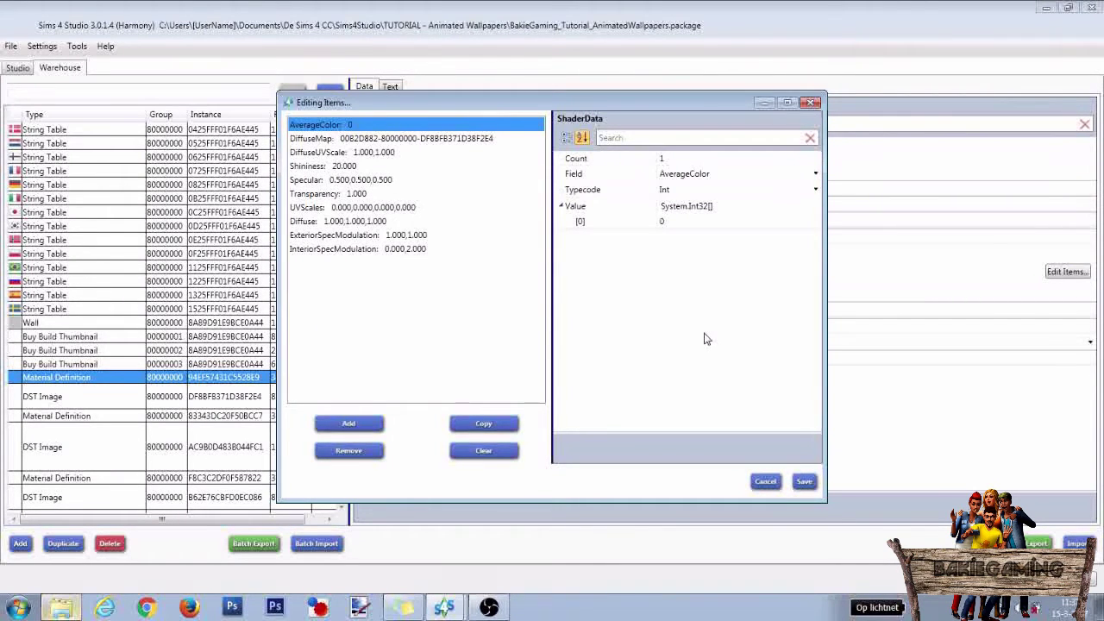
Add a shader item with field LightOverlay1 and typecode Texture
left_click(346, 426)
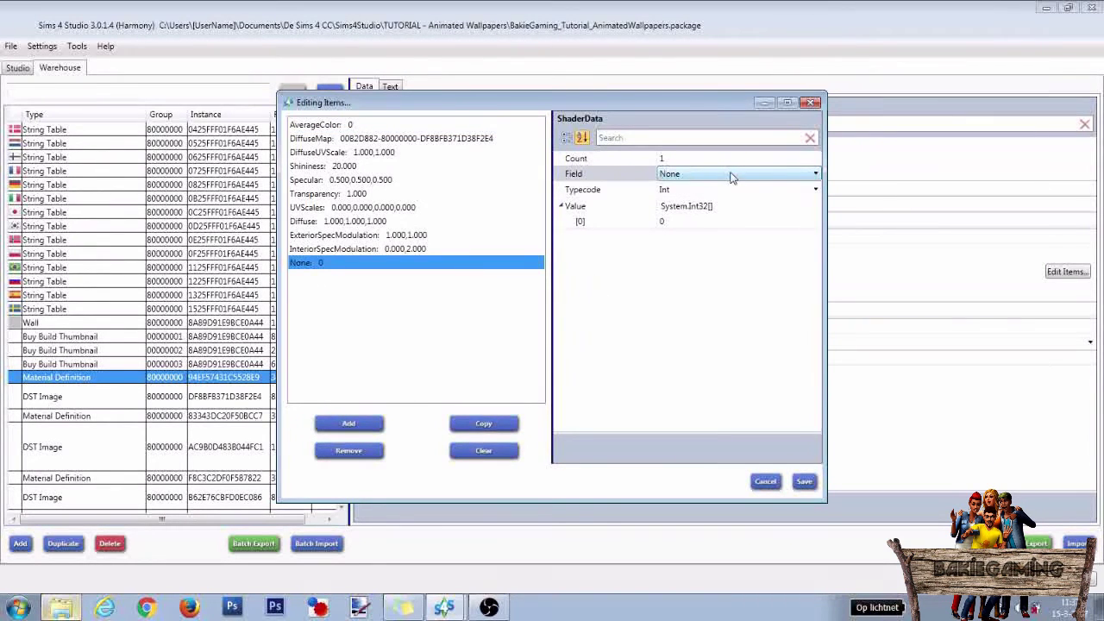
left_click(731, 176)
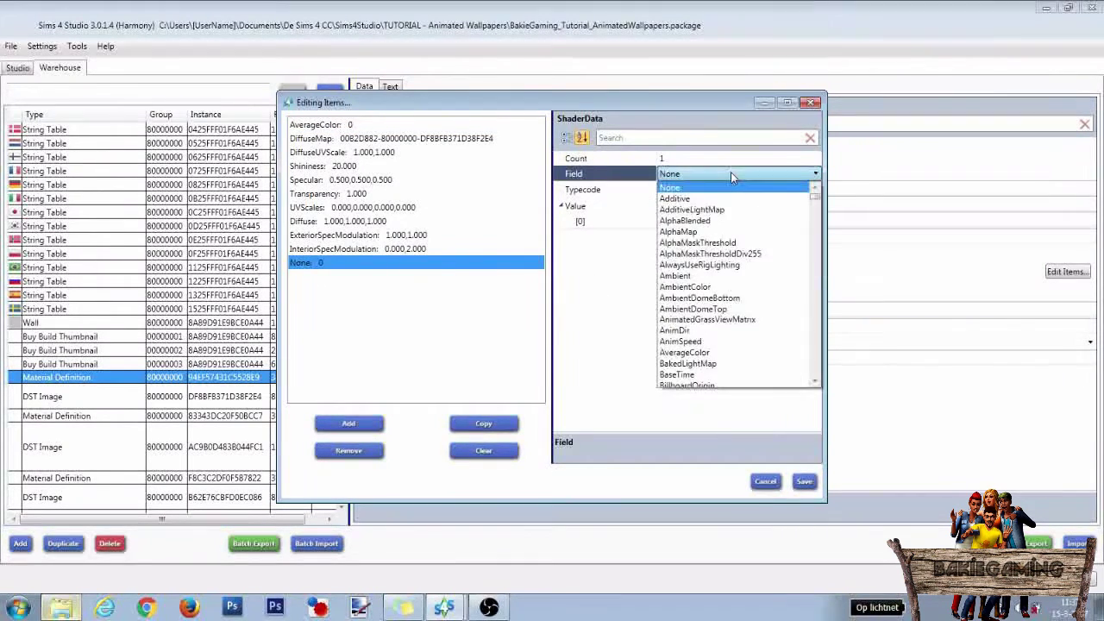
key("Down")
key("Down")
key("Down")
key("Down")
key("Down")
key("Down")
key("Down")
key("Down")
key("Down")
key("Down")
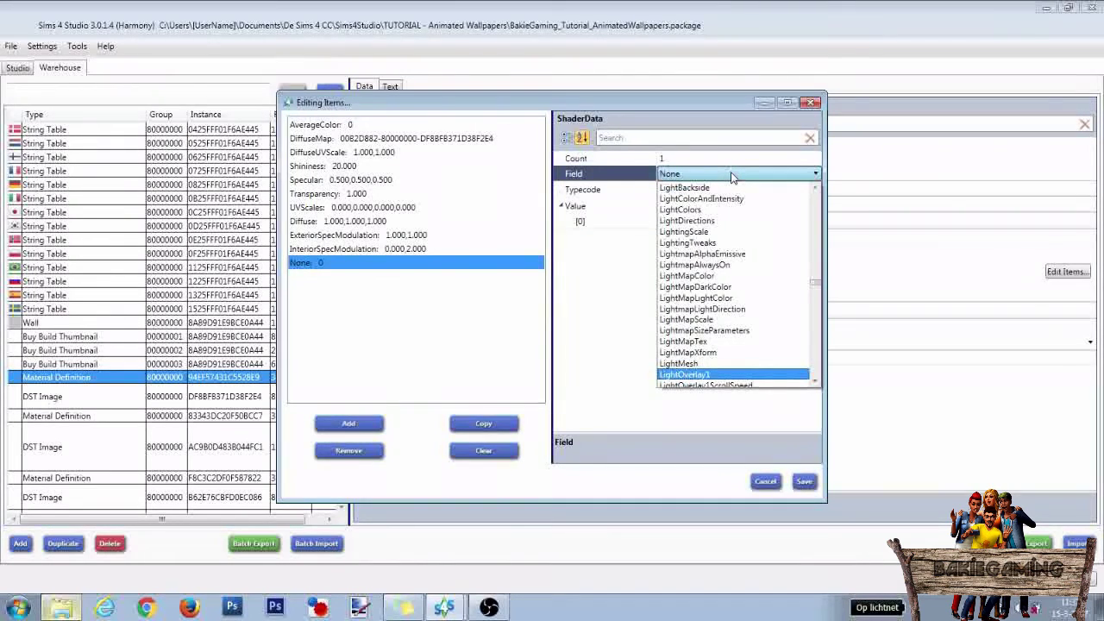
left_click(695, 374)
left_click(620, 191)
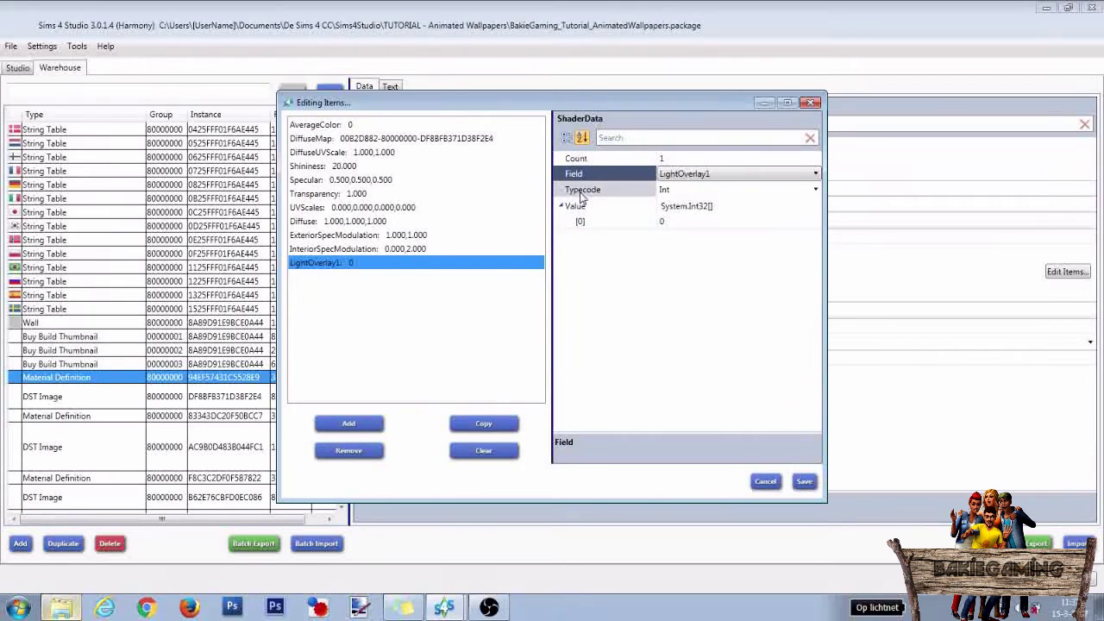
left_click(723, 191)
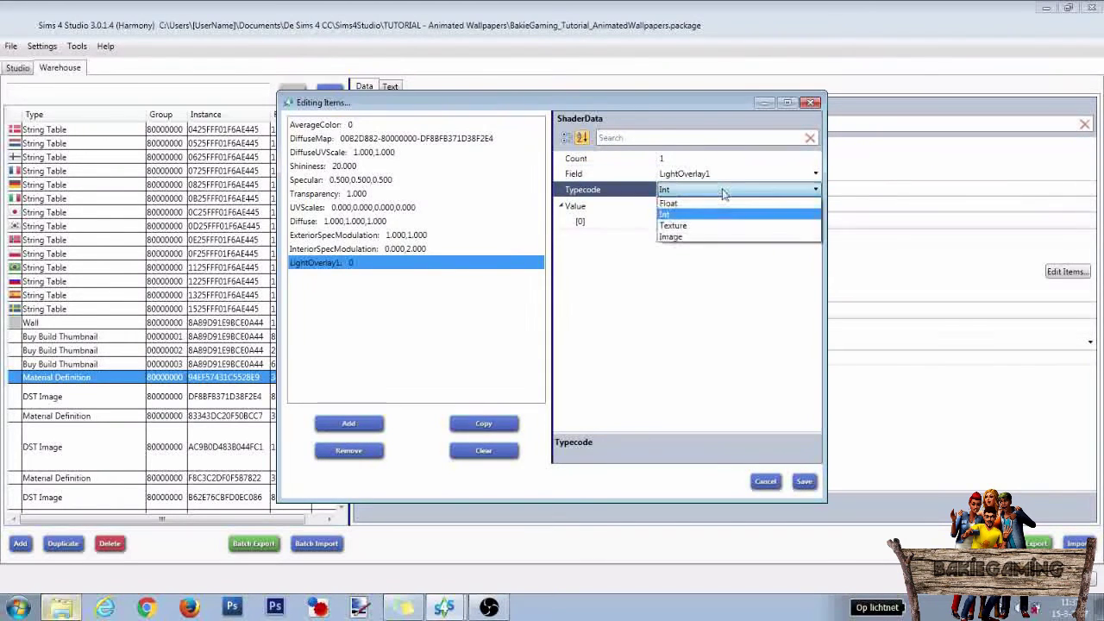
left_click(686, 226)
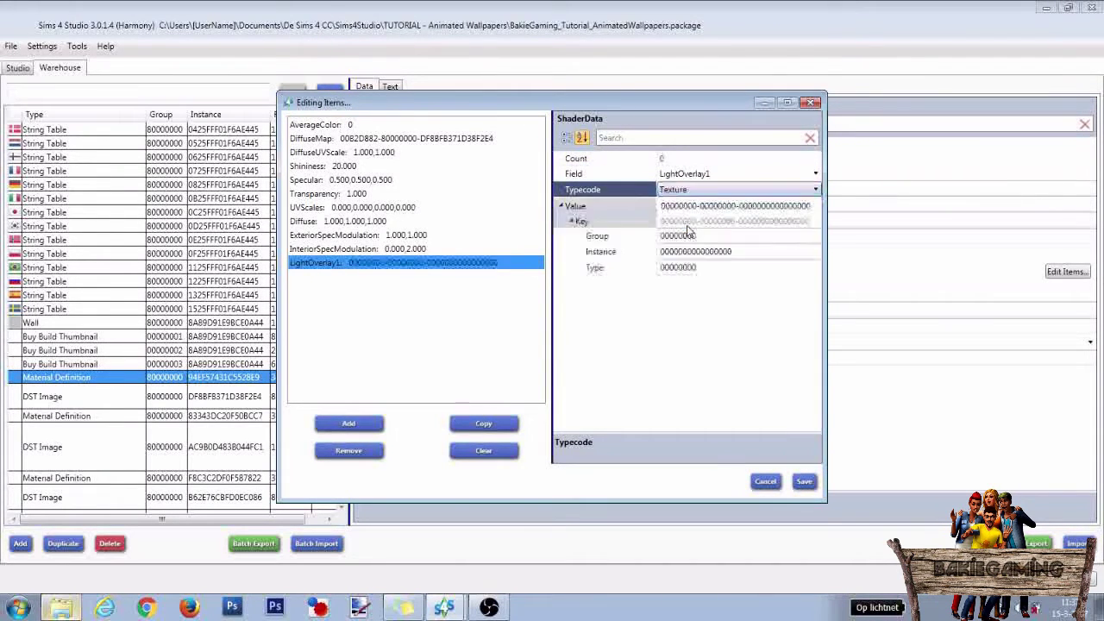
Add a LightOverlay1ScrollSpeed shader item typed Float with count 2
left_click(349, 424)
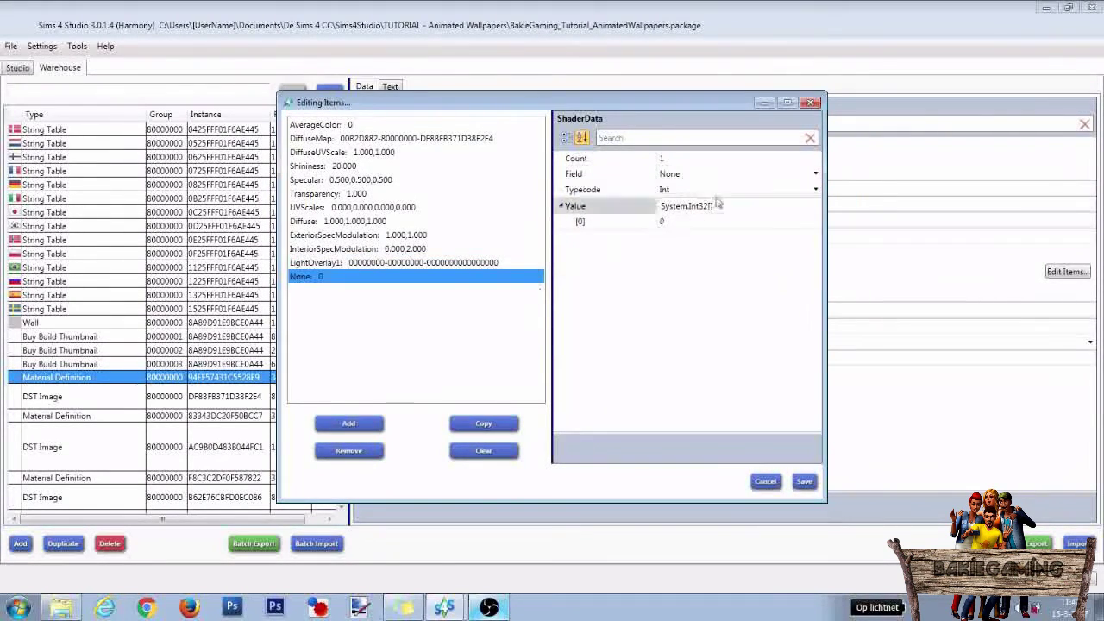
left_click(757, 176)
left_click(758, 175)
type("light")
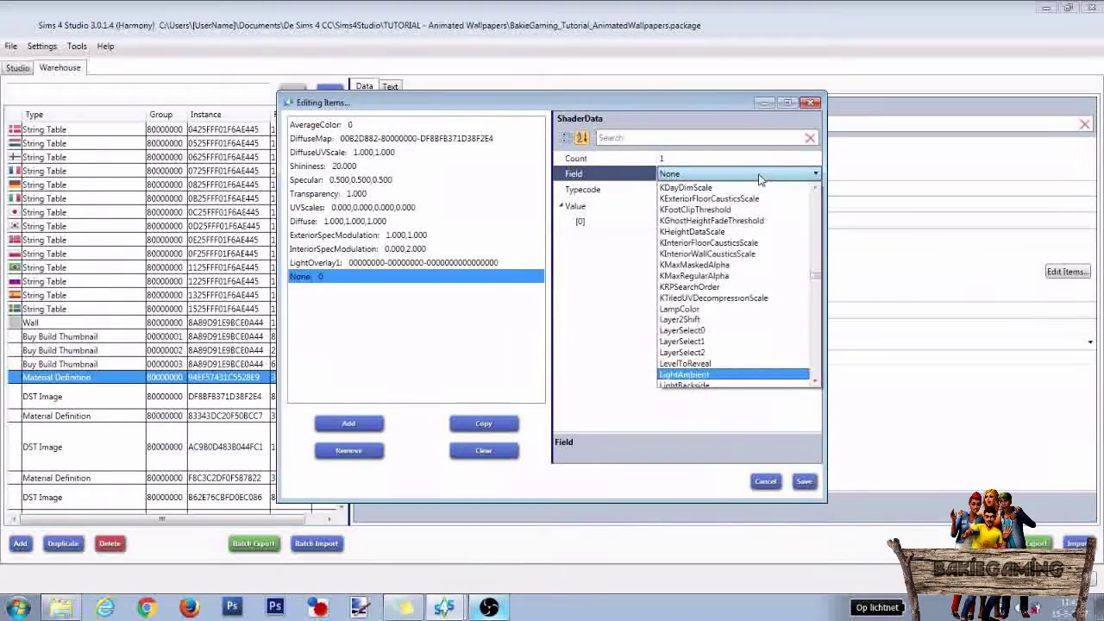
scroll(697, 345, "down", 2)
scroll(697, 350, "down", 5)
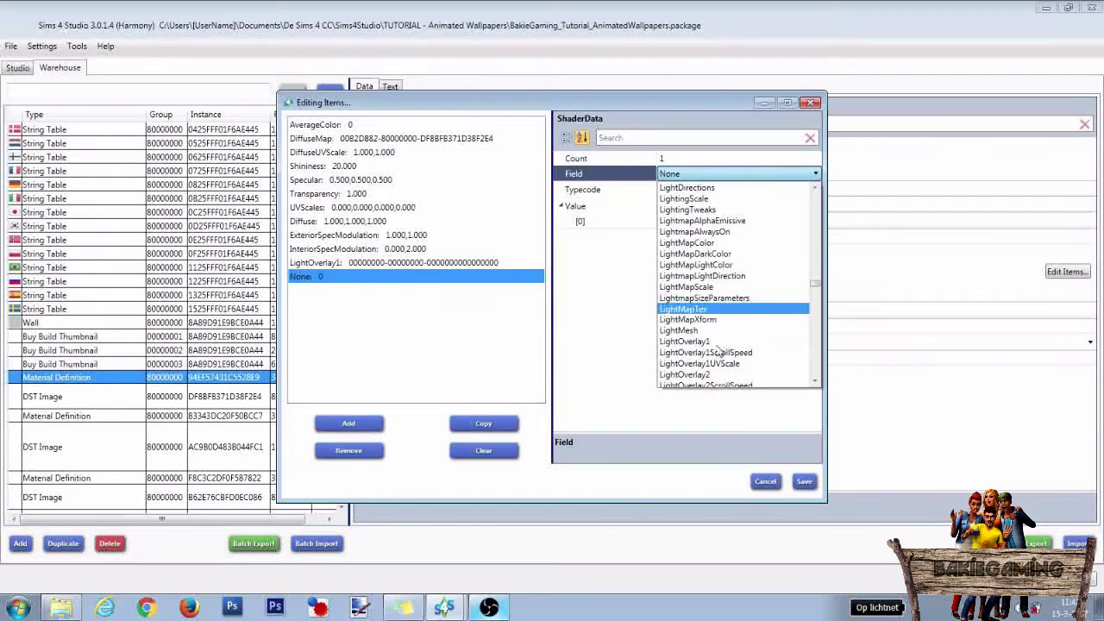
left_click(716, 353)
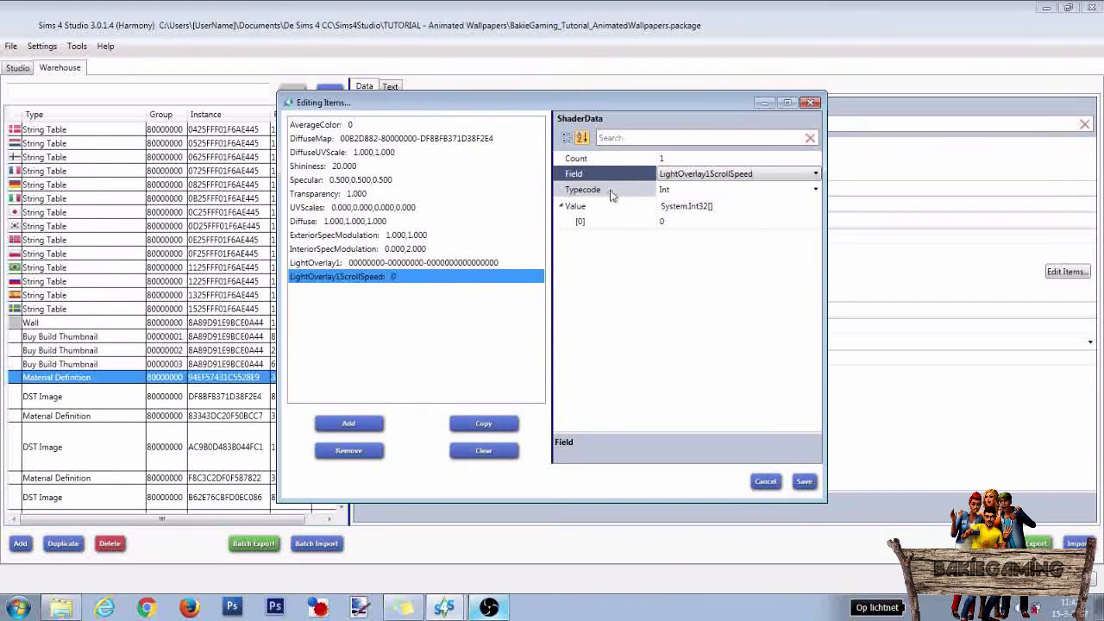
left_click(680, 191)
left_click(674, 211)
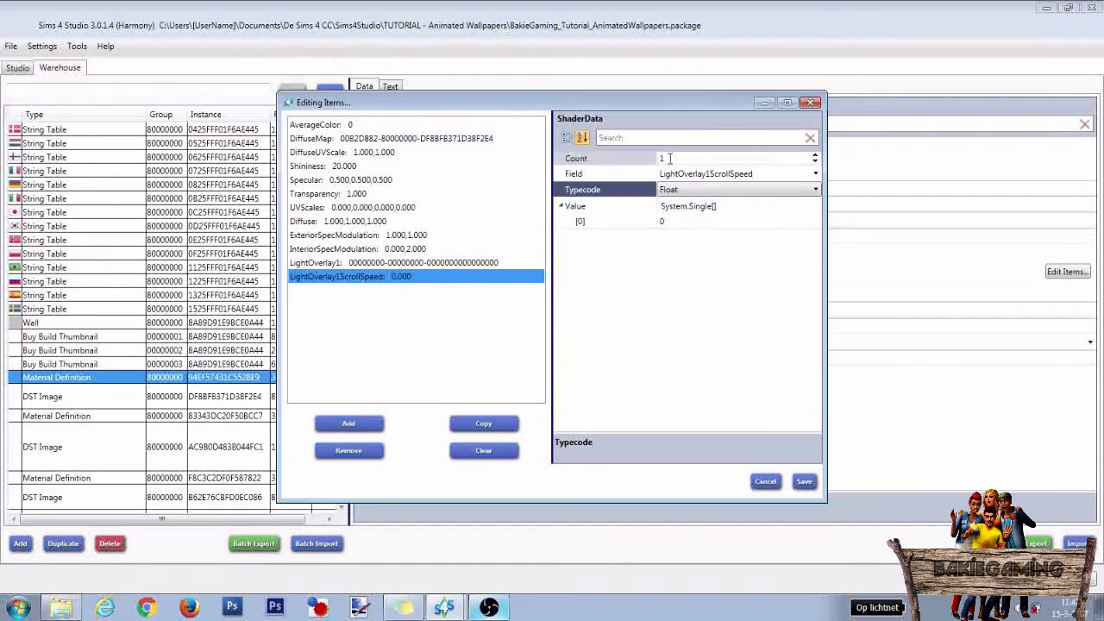
left_click(655, 161)
type("2")
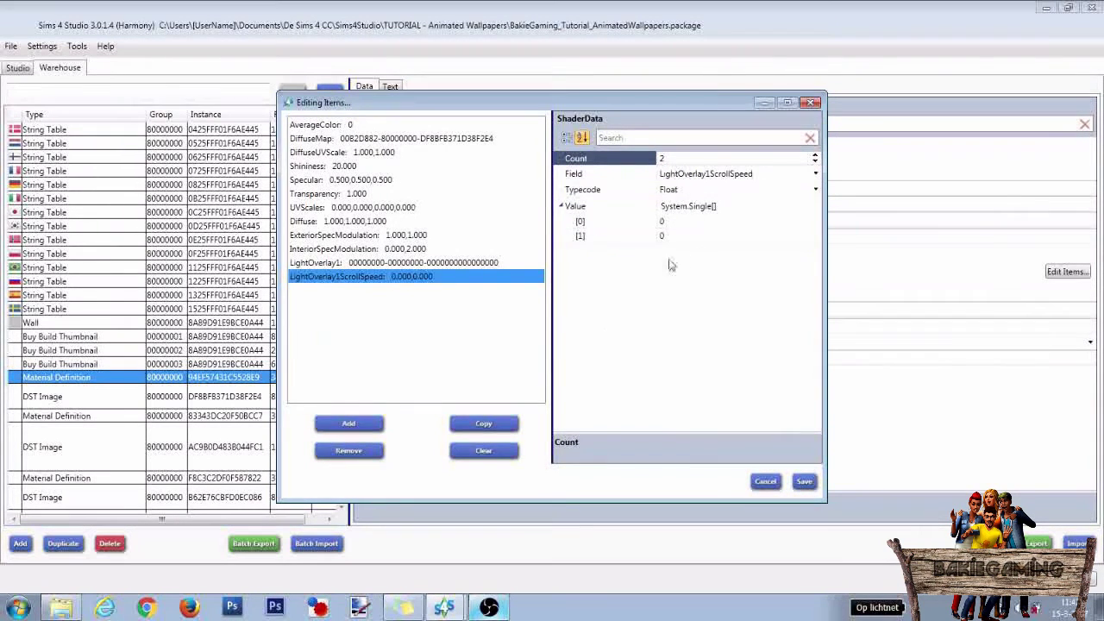
Add a LightOverlay1UVScale shader item typed Float with count 2
left_click(347, 425)
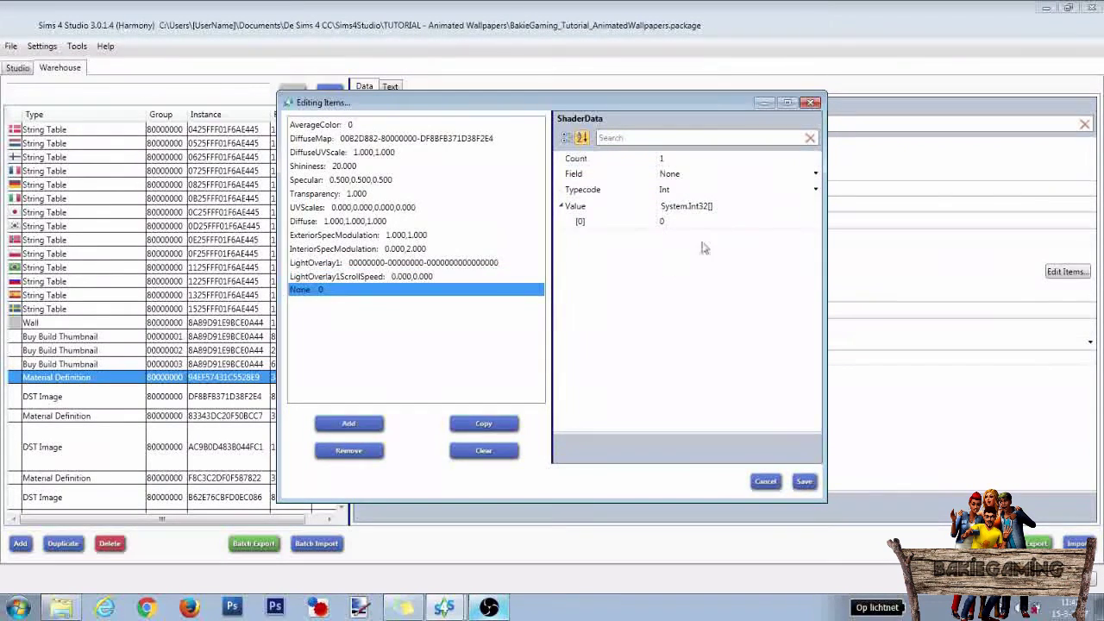
left_click(736, 177)
left_click(738, 173)
type("LightOverlay1")
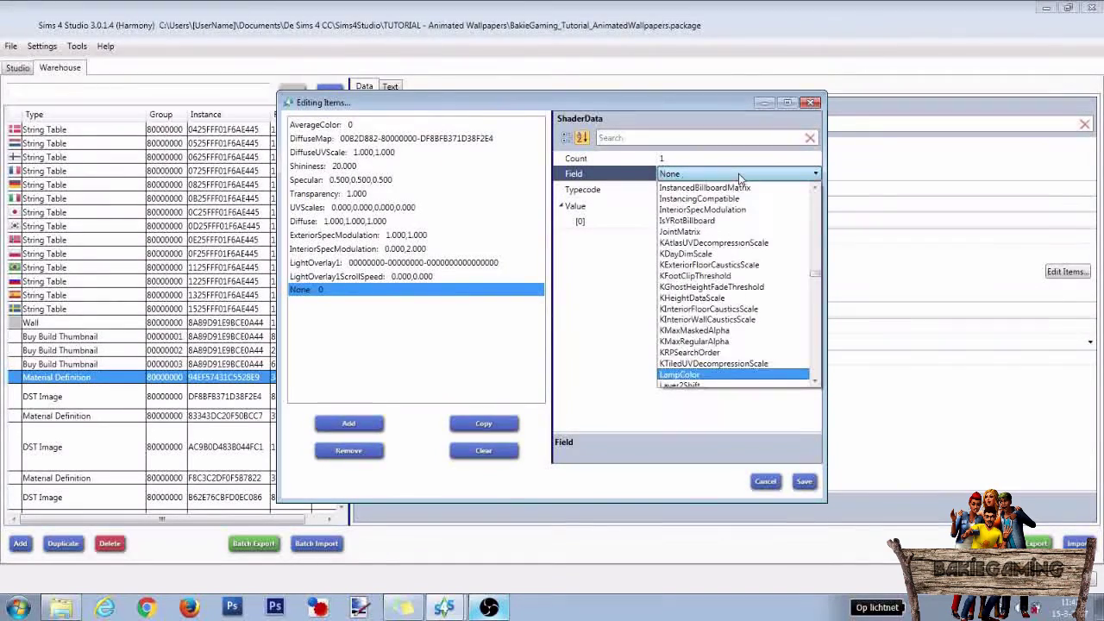
scroll(725, 259, "down", 2)
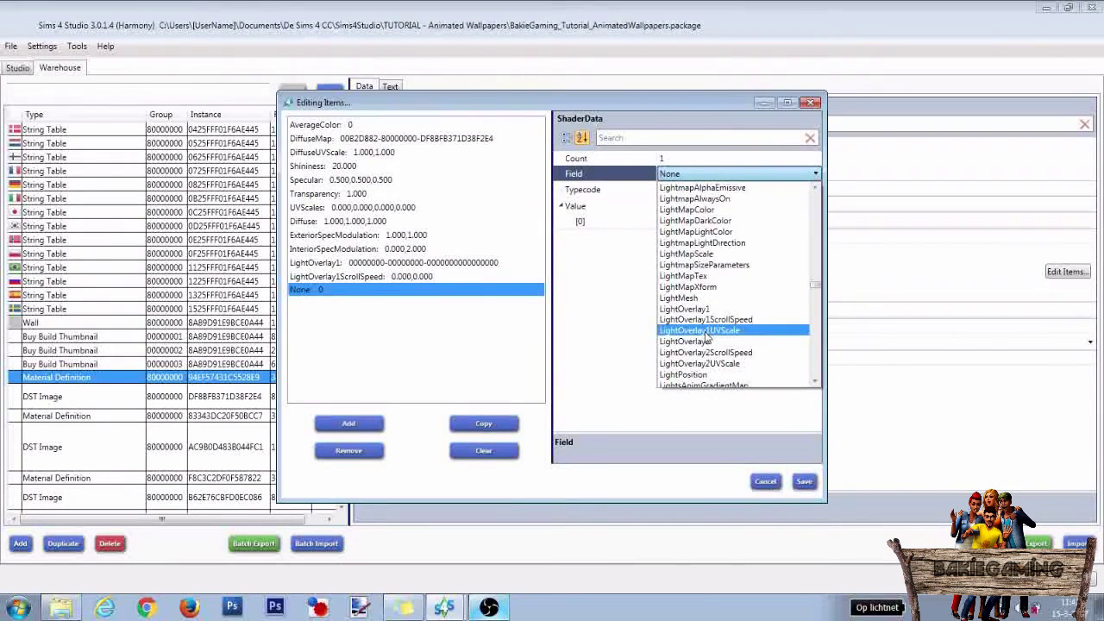
left_click(701, 330)
left_click(700, 192)
left_click(697, 190)
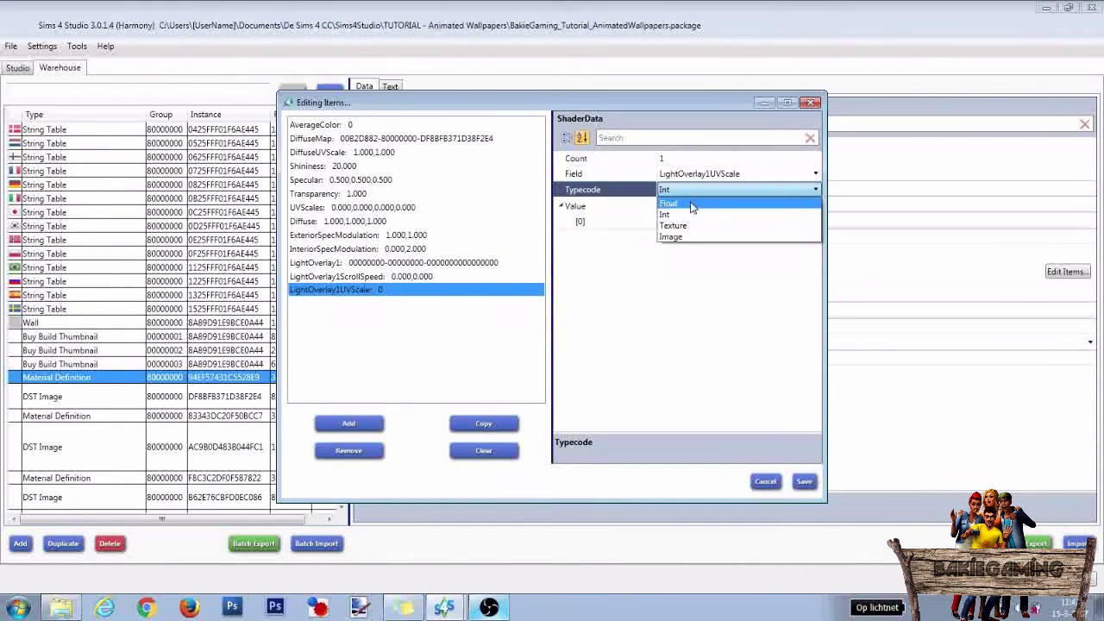
left_click(691, 205)
left_click(670, 158)
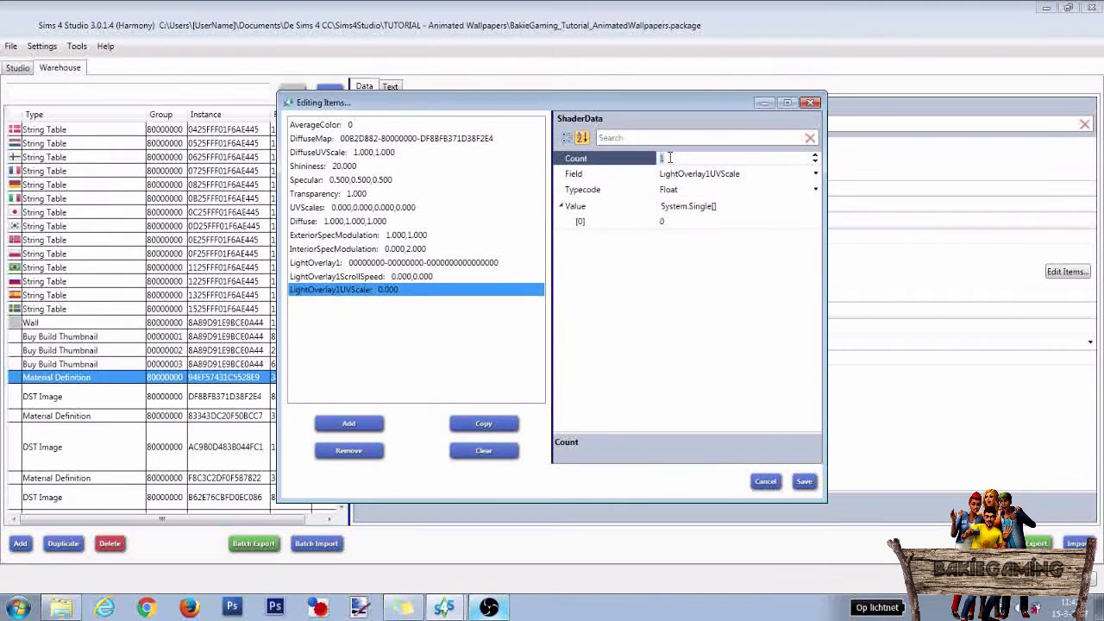
type("2")
left_click(350, 426)
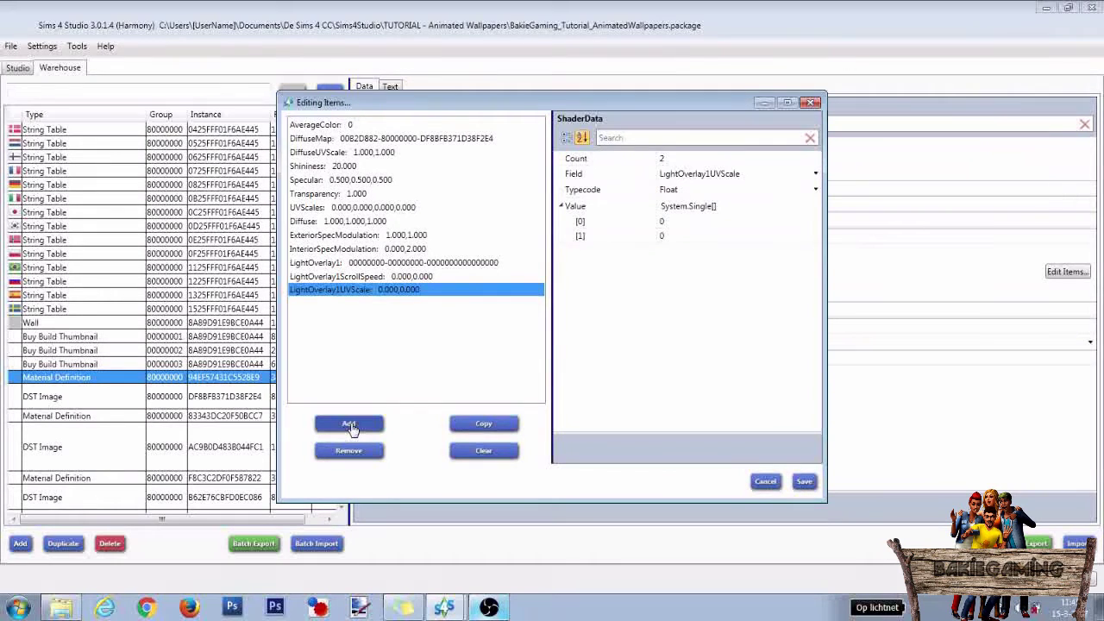
Duplicate the LightOverlay1, LightOverlay1ScrollSpeed and LightOverlay1UVScale items
left_click(326, 265)
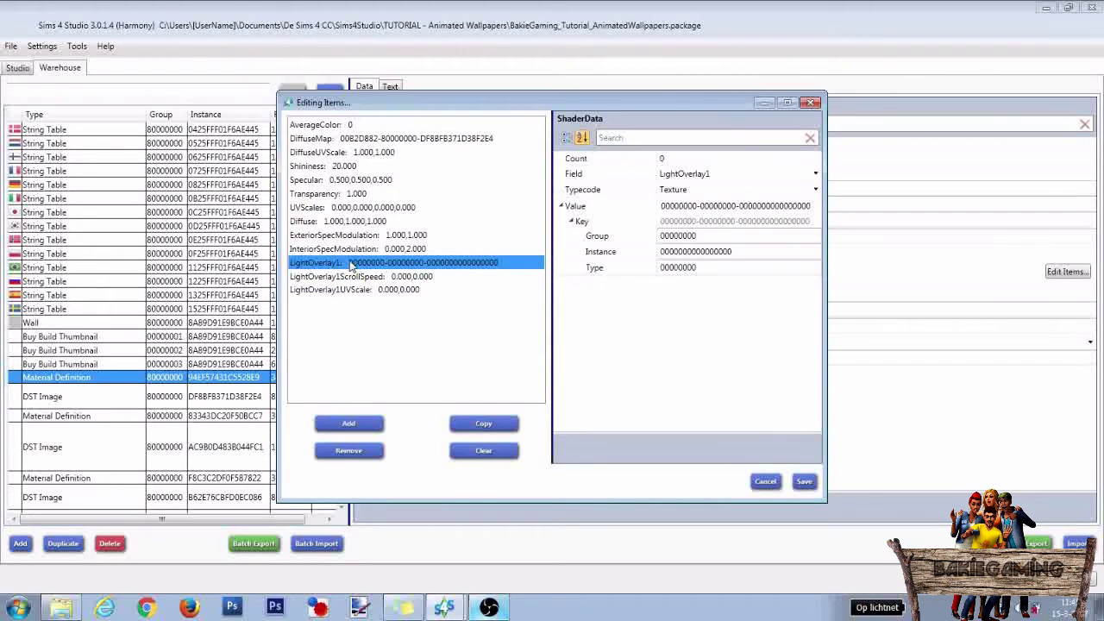
left_click(483, 425)
left_click(342, 278)
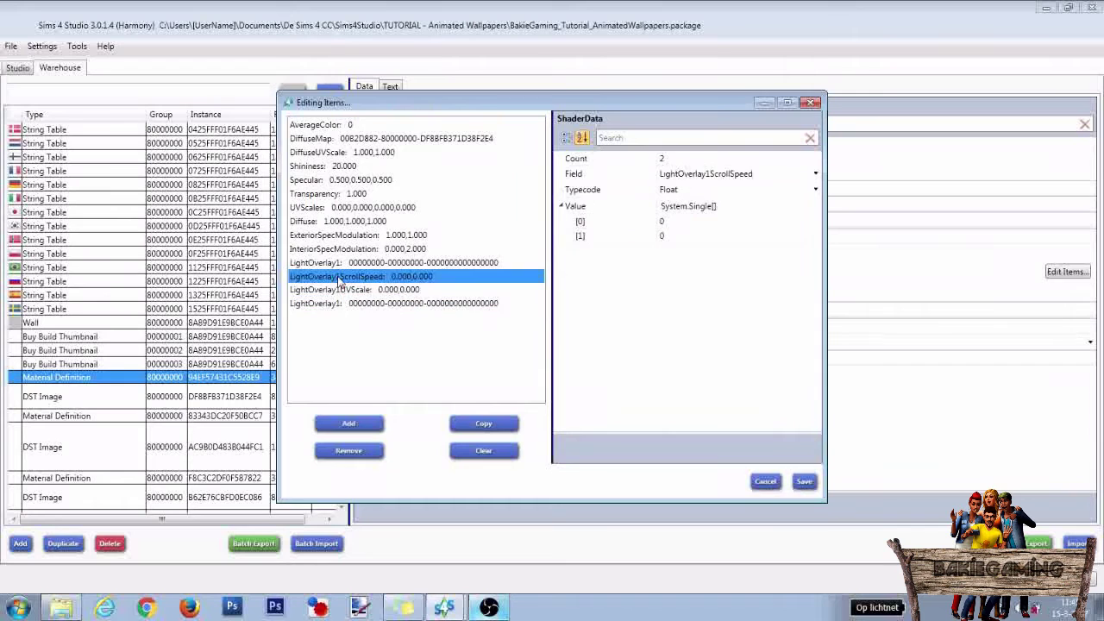
left_click(471, 423)
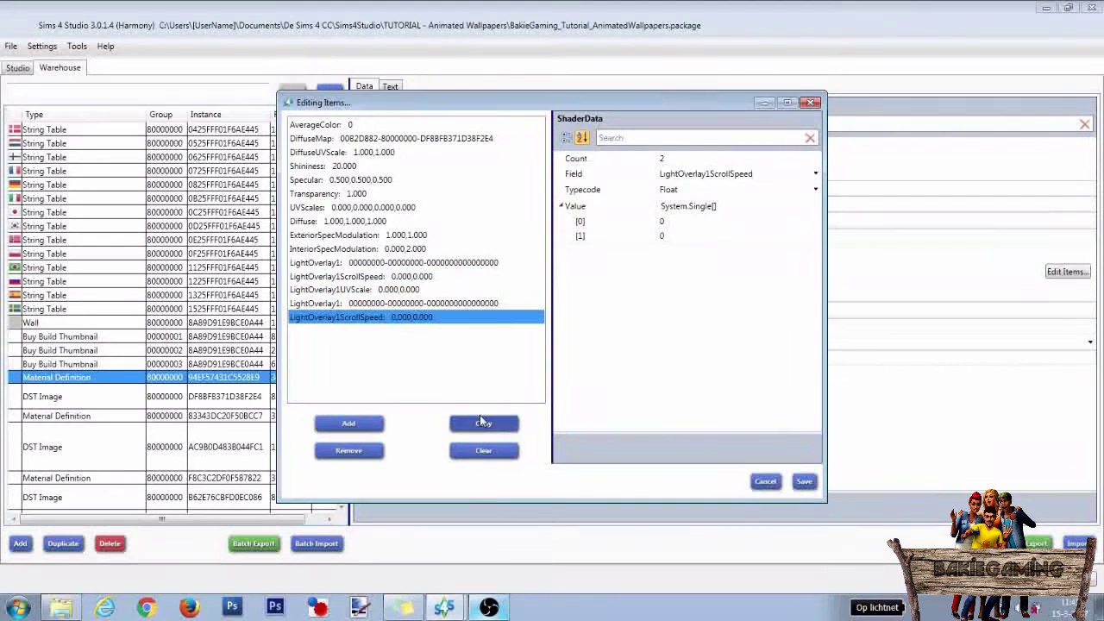
left_click(336, 291)
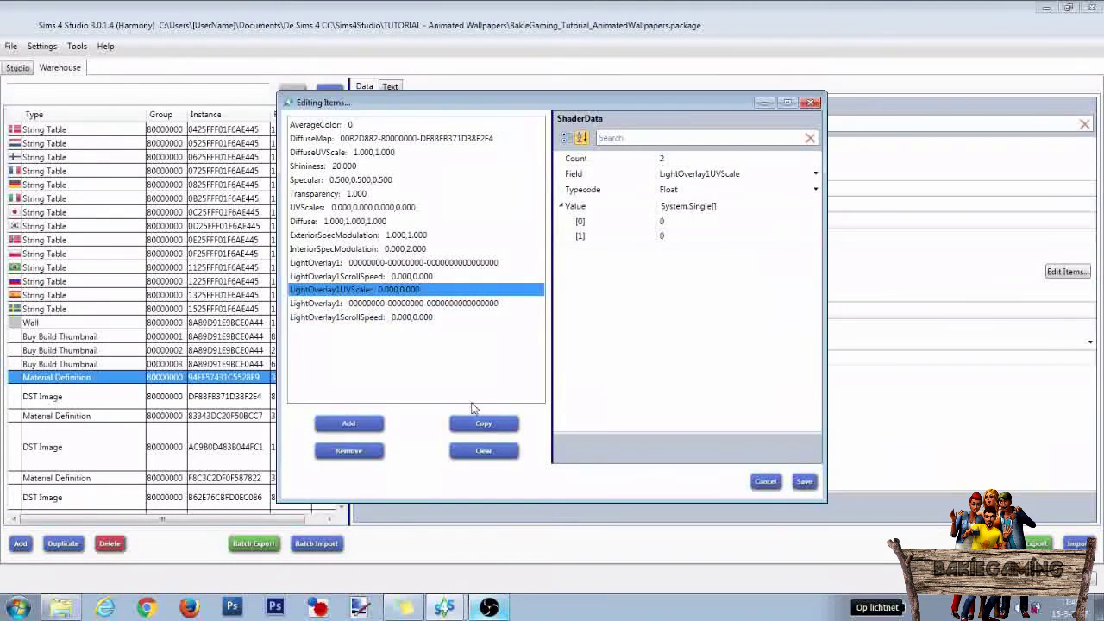
left_click(484, 424)
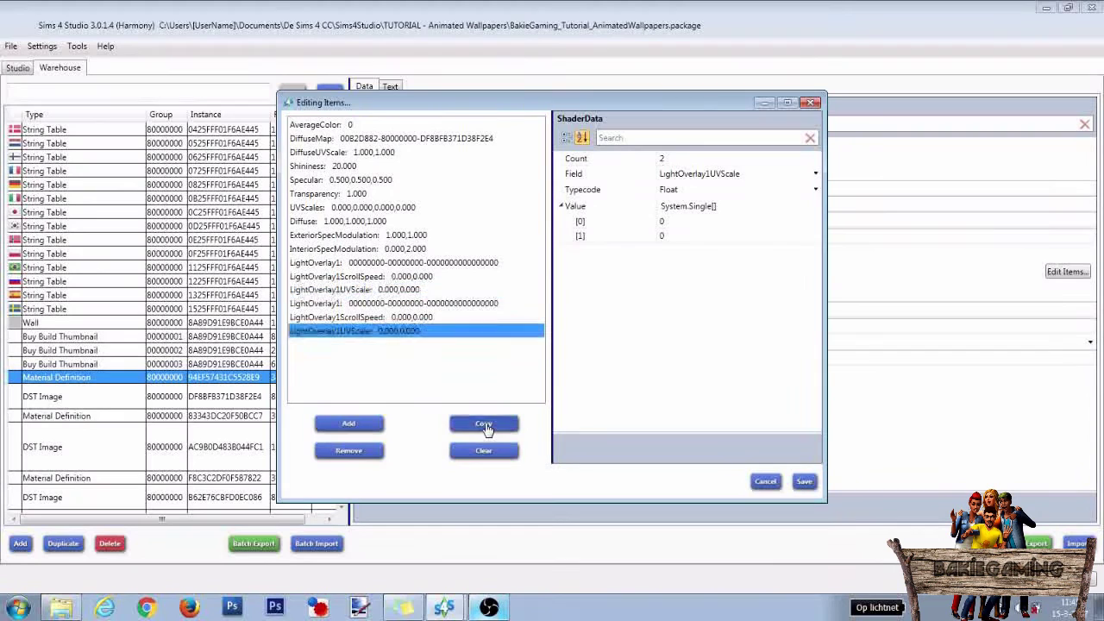
Rename the copies' fields to LightOverlay2, LightOverlay2ScrollSpeed and LightOverlay2UVScale
left_click(362, 304)
left_click(734, 173)
left_click(732, 173)
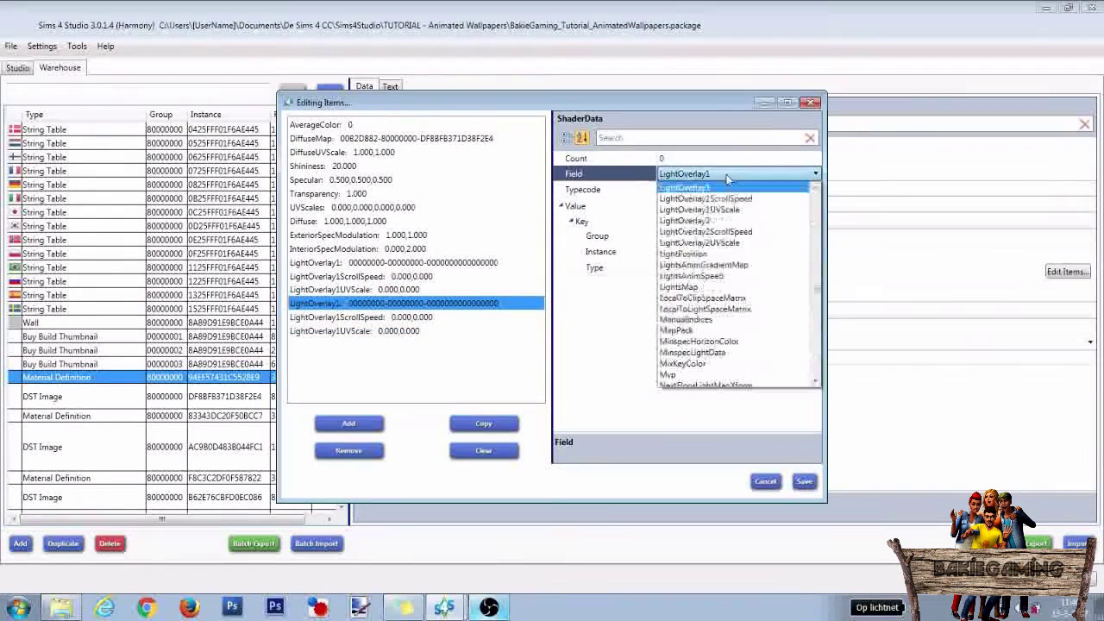
left_click(695, 220)
left_click(348, 320)
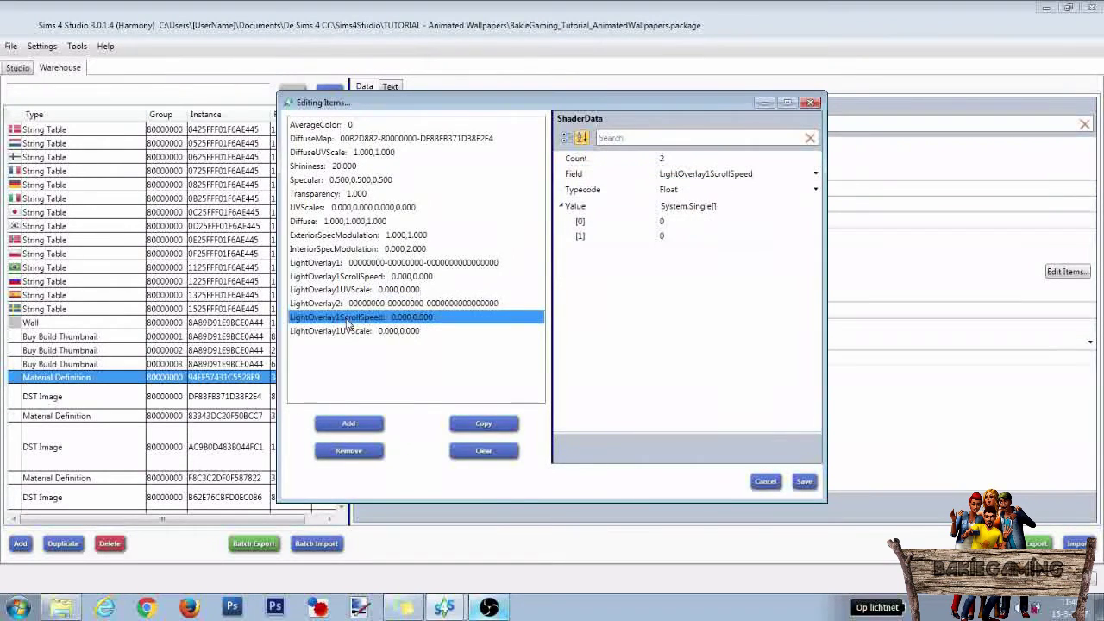
left_click(739, 173)
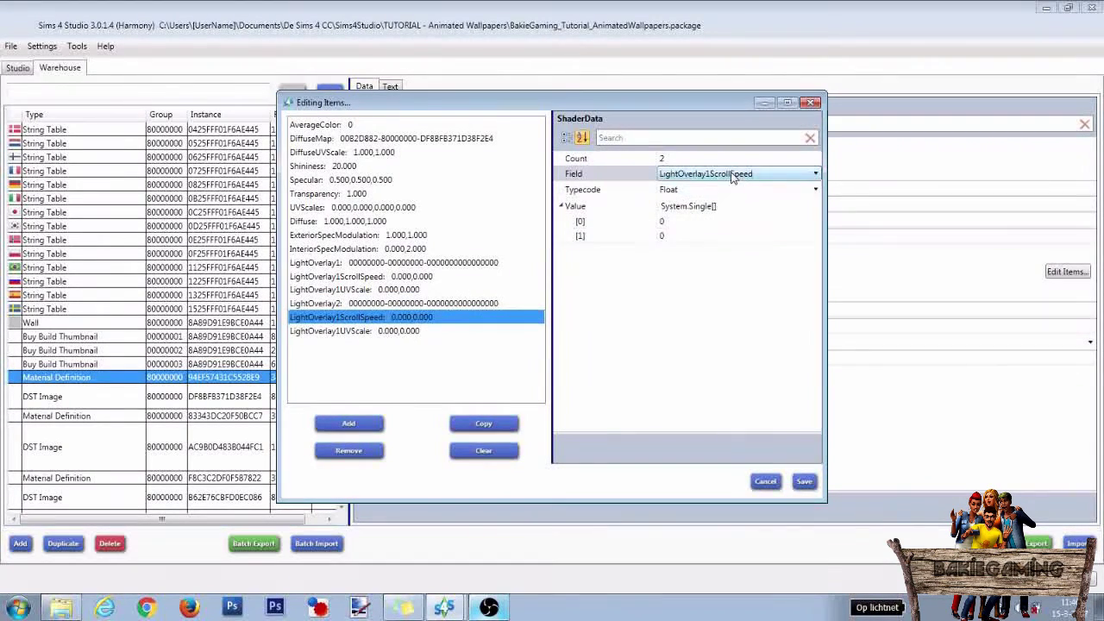
left_click(742, 174)
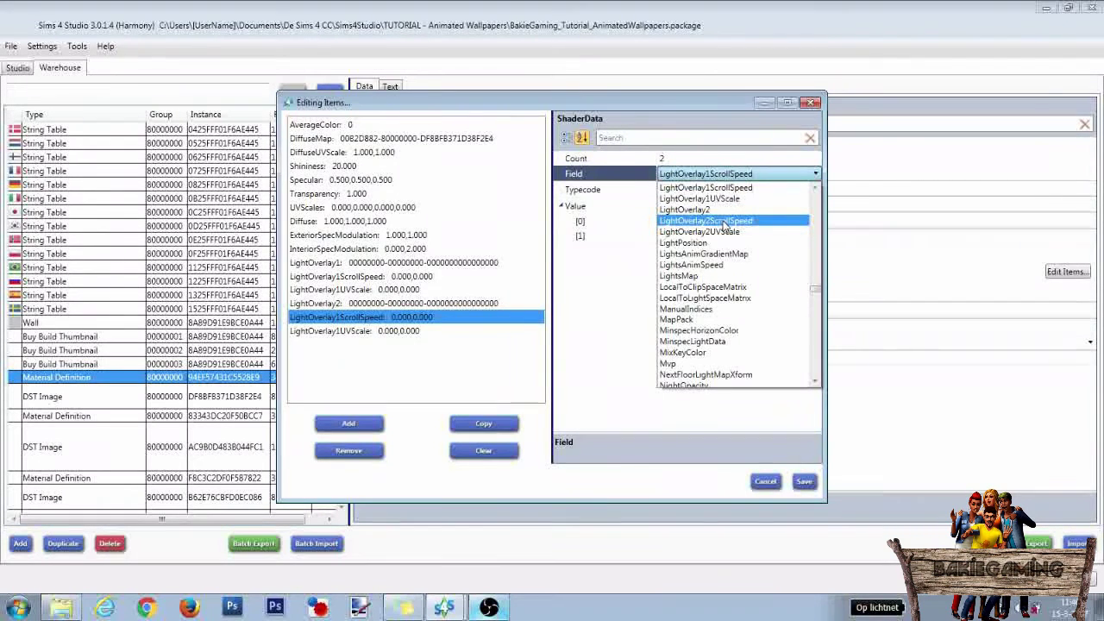
left_click(725, 223)
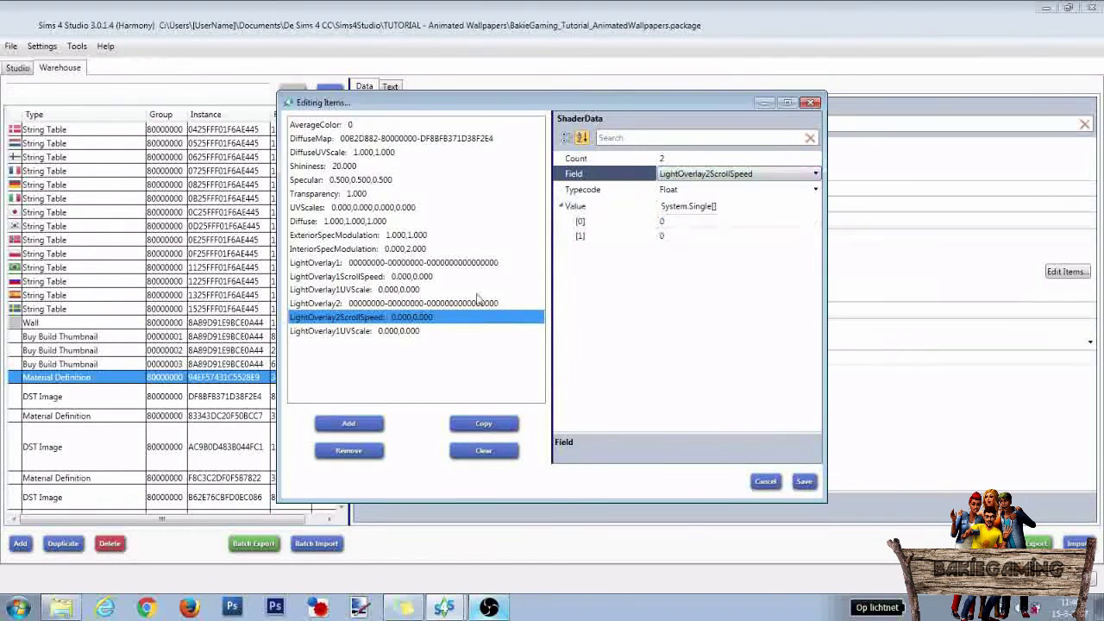
left_click(353, 333)
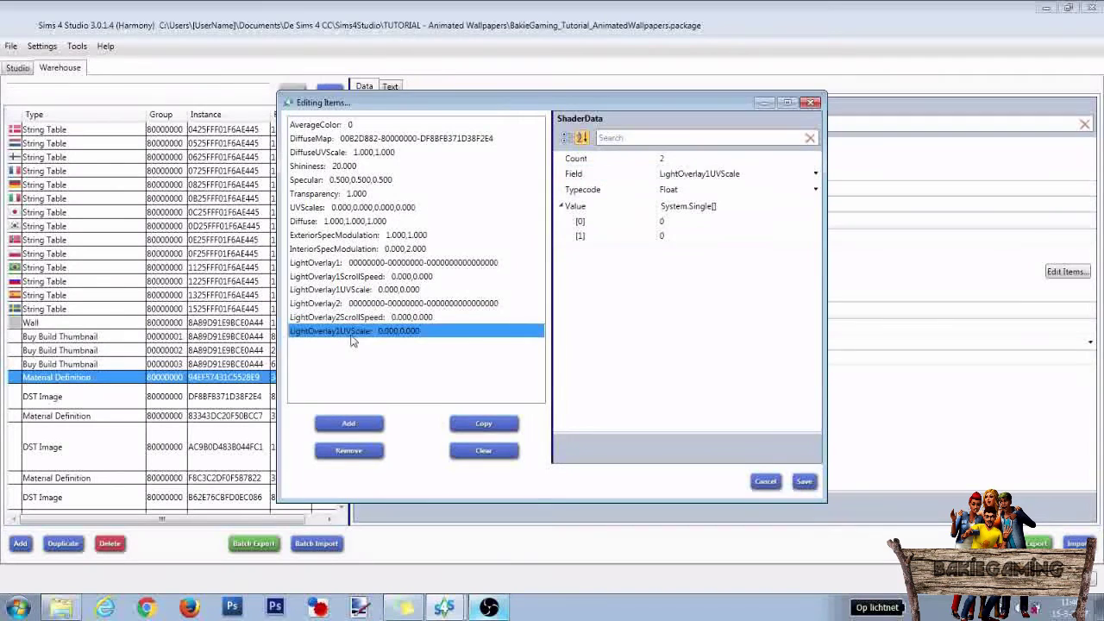
left_click(733, 173)
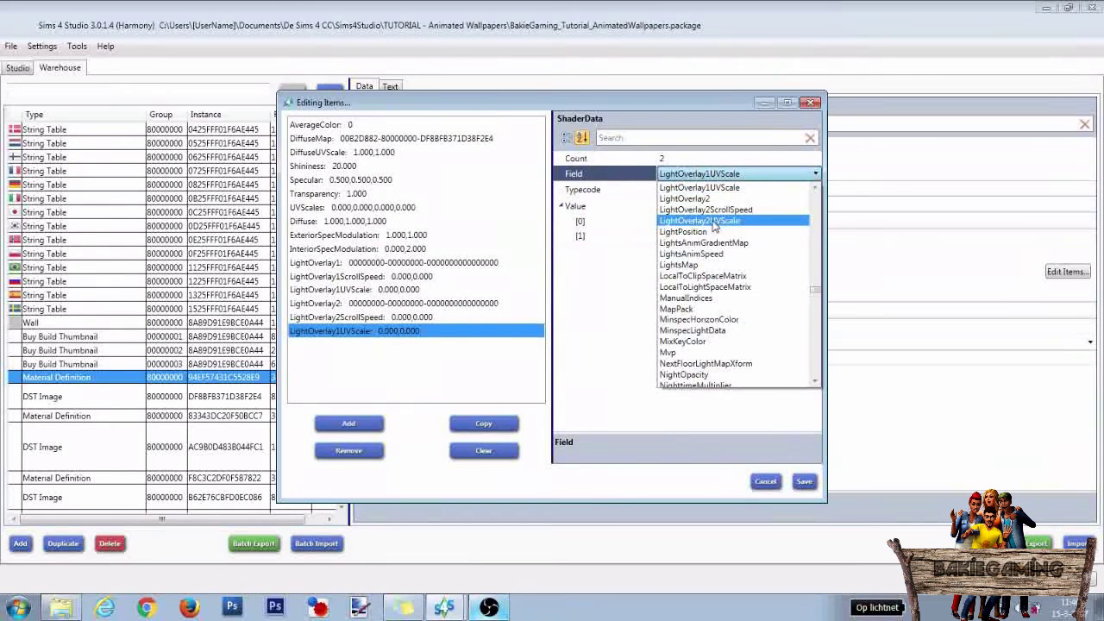
left_click(719, 221)
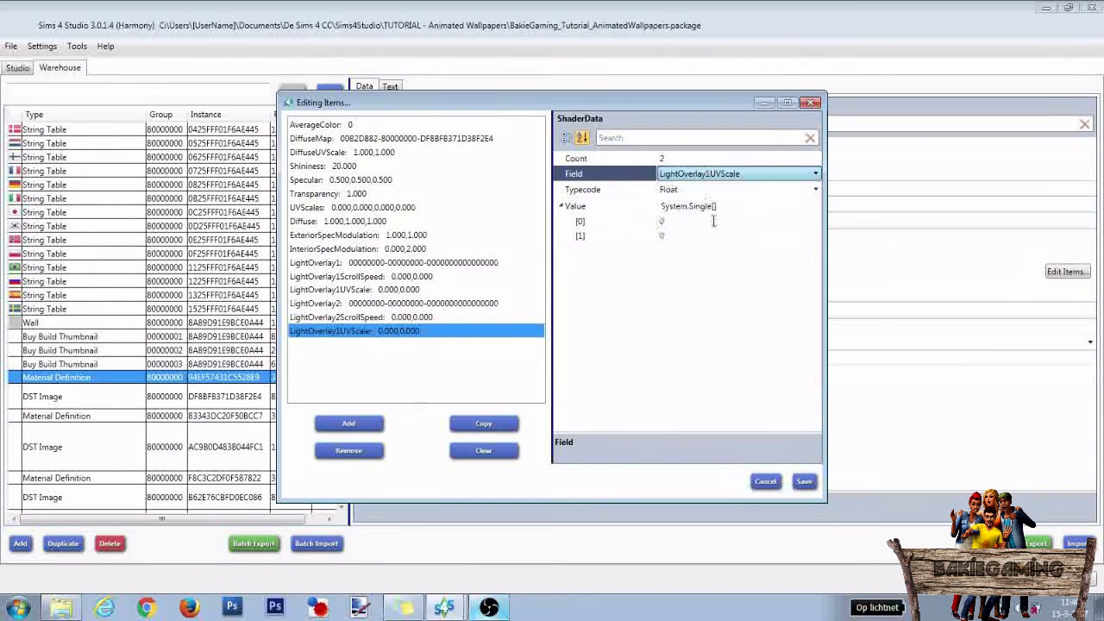
left_click(691, 303)
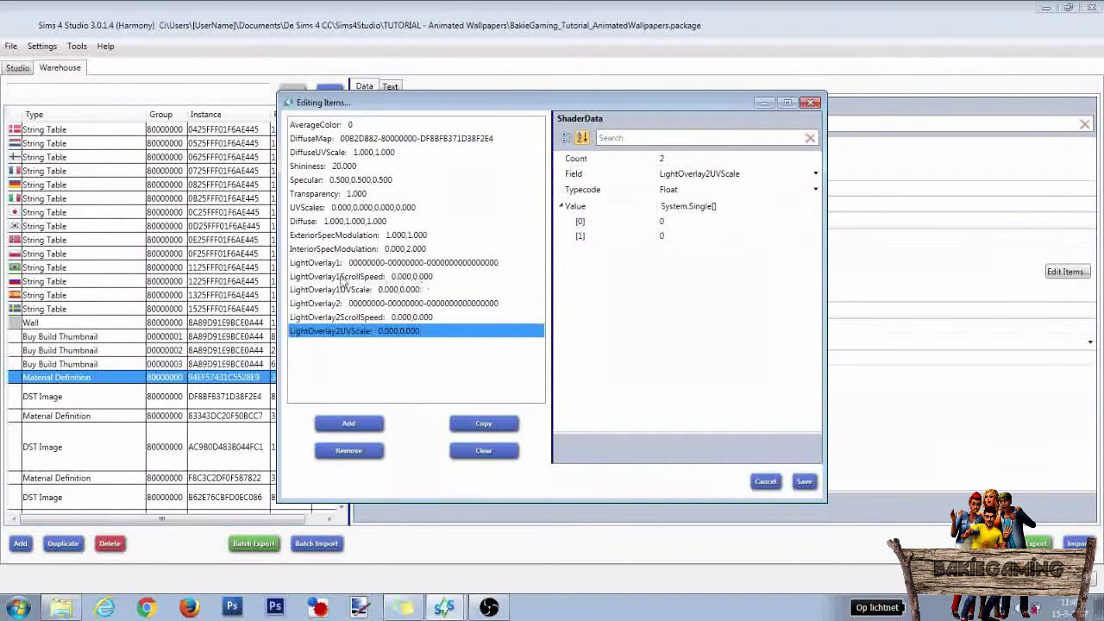
left_click(337, 263)
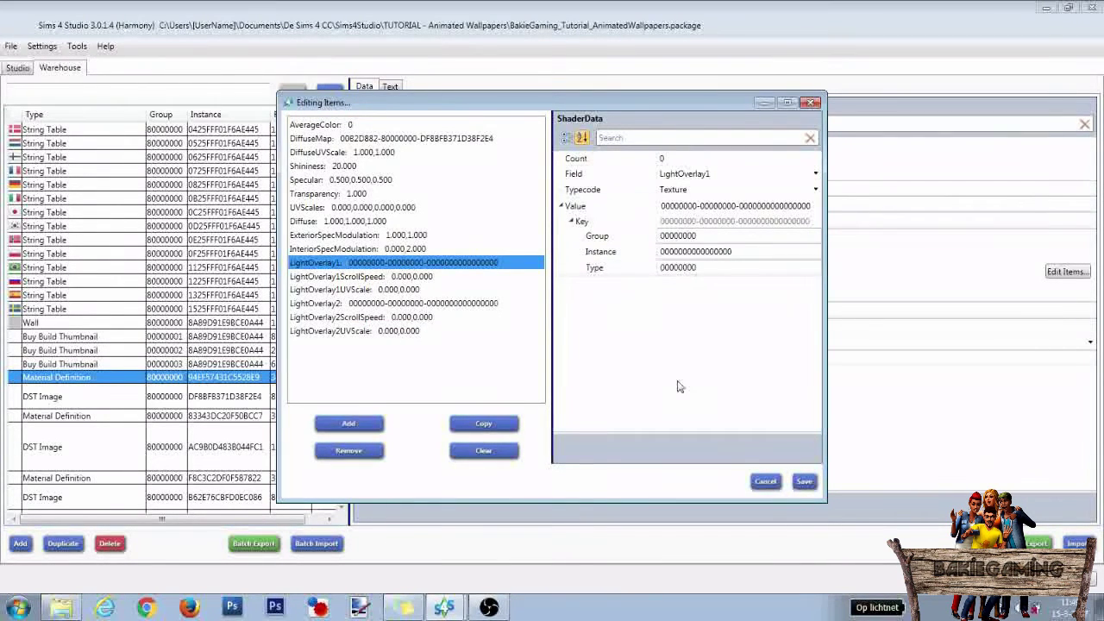
left_click(804, 480)
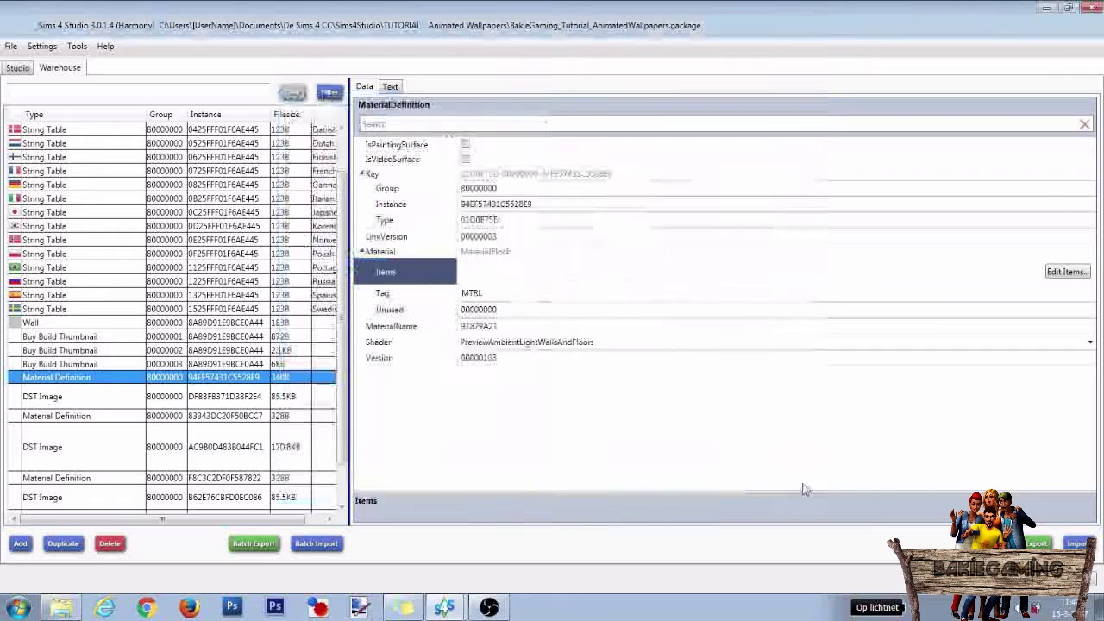
scroll(250, 421, "down", 1)
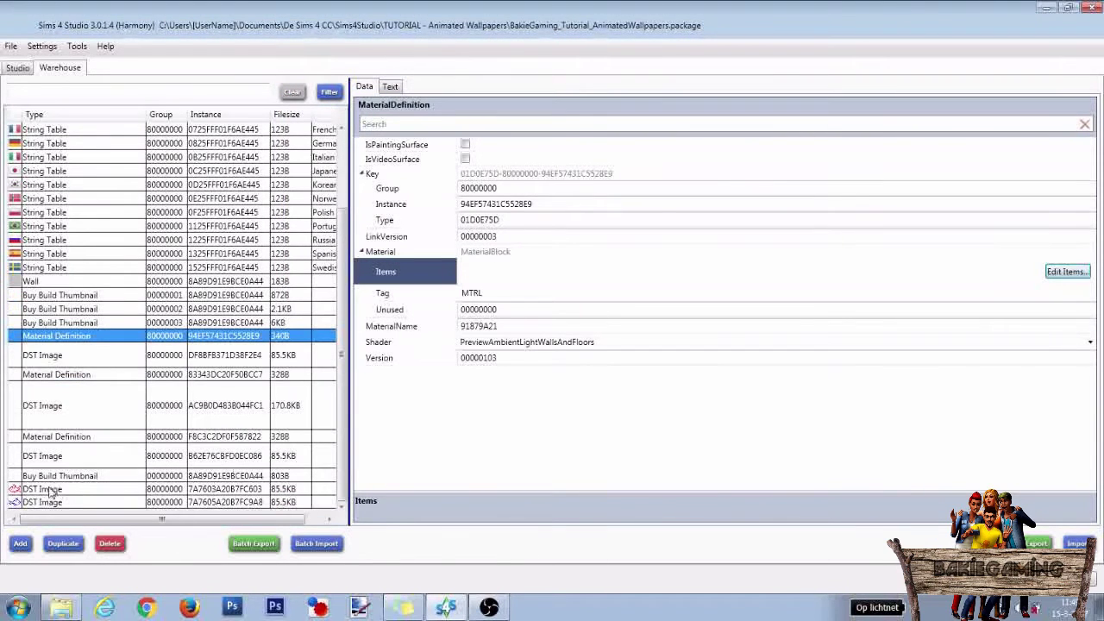
left_click(47, 490)
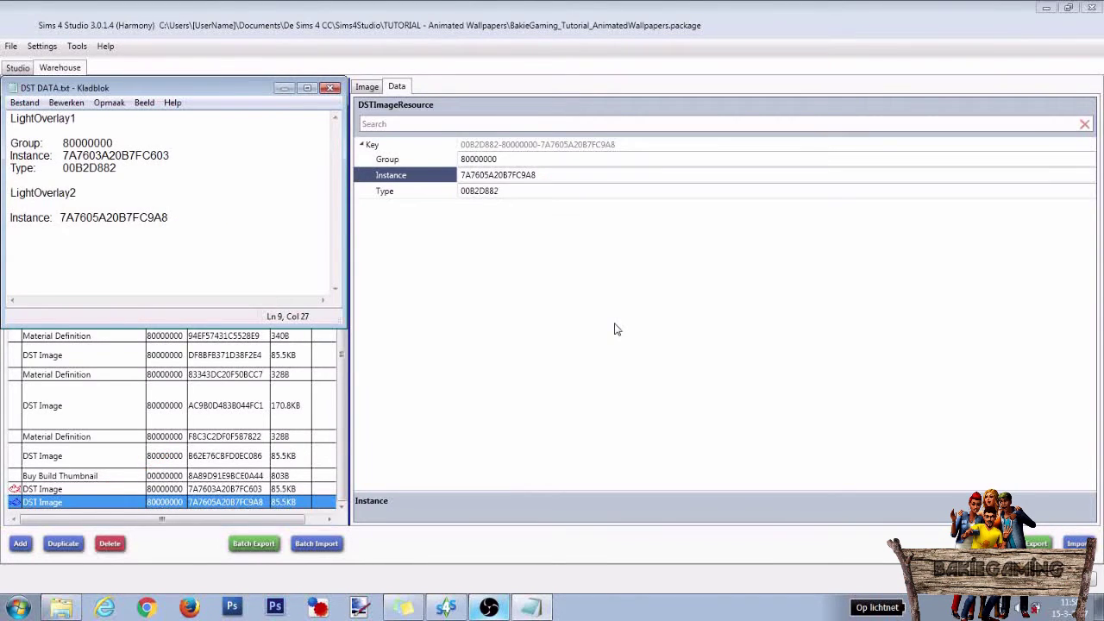
left_click(97, 338)
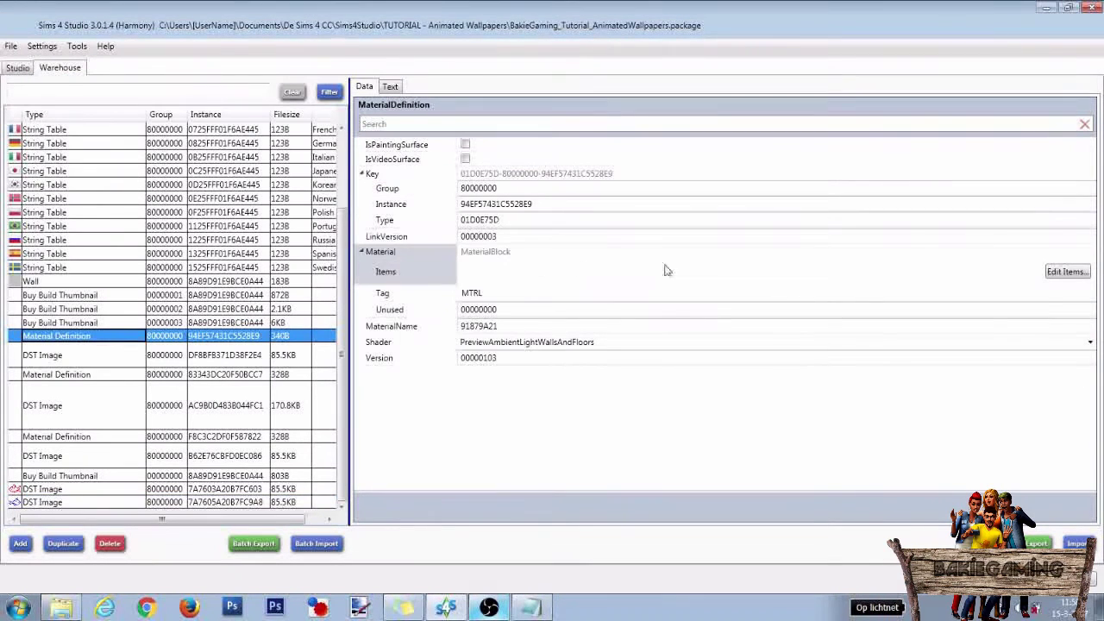
Set LightOverlay1 and LightOverlay2 keys to fish images 7A7603A20B7FC603 and 7A7605A20B7FC9A8, then save
left_click(1068, 273)
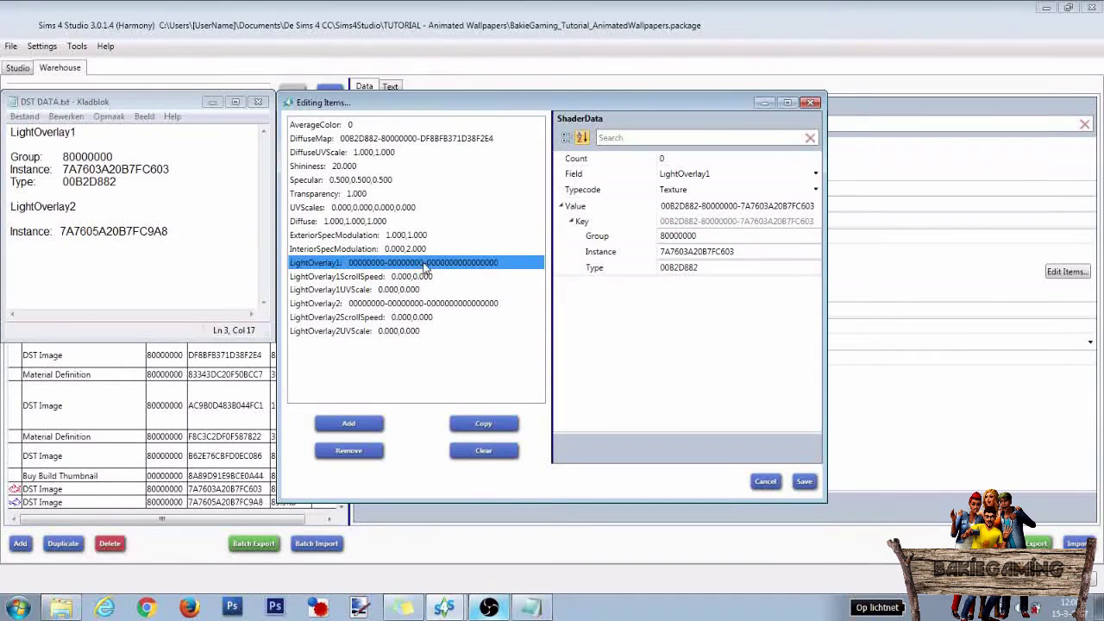
left_click(377, 305)
left_click_drag(169, 231, 61, 231)
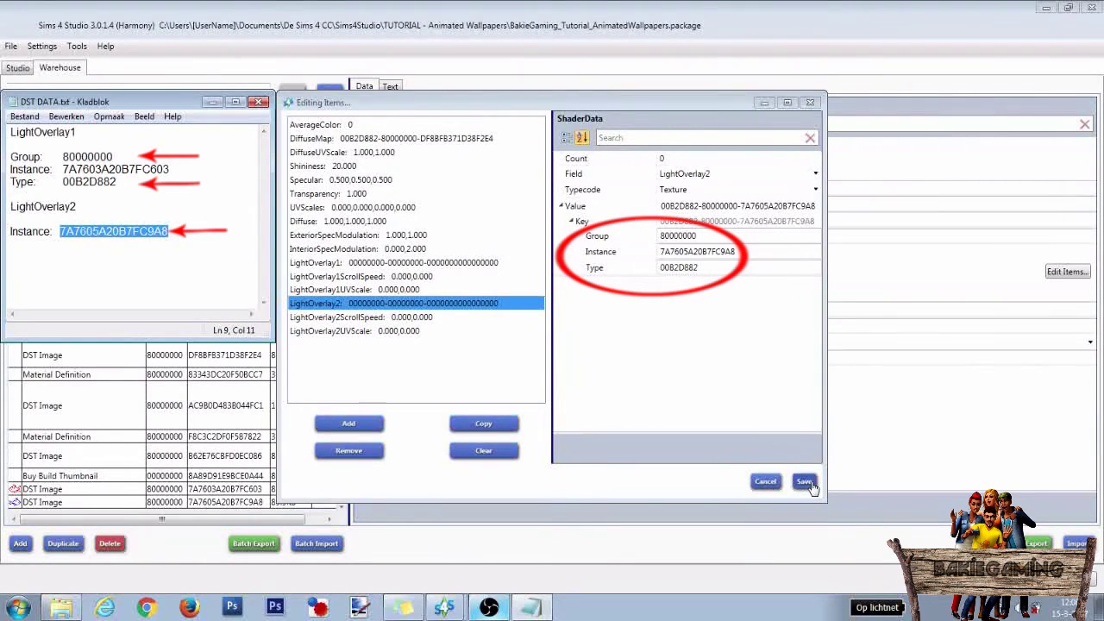
left_click(805, 482)
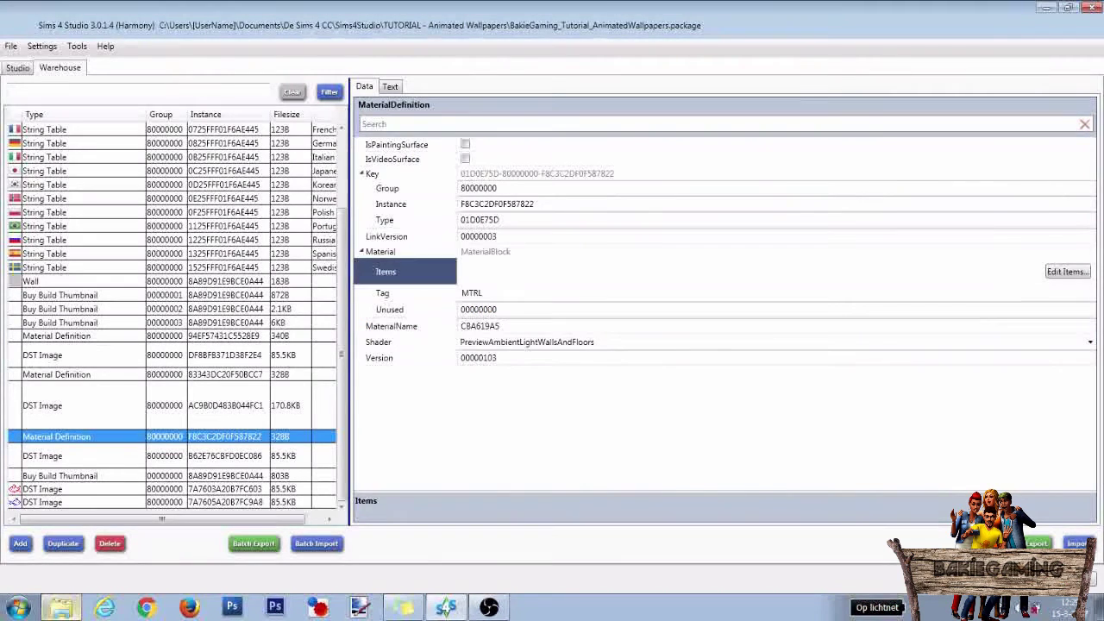
Save the package with Ctrl+S and dismiss the saved message
key("ctrl+s")
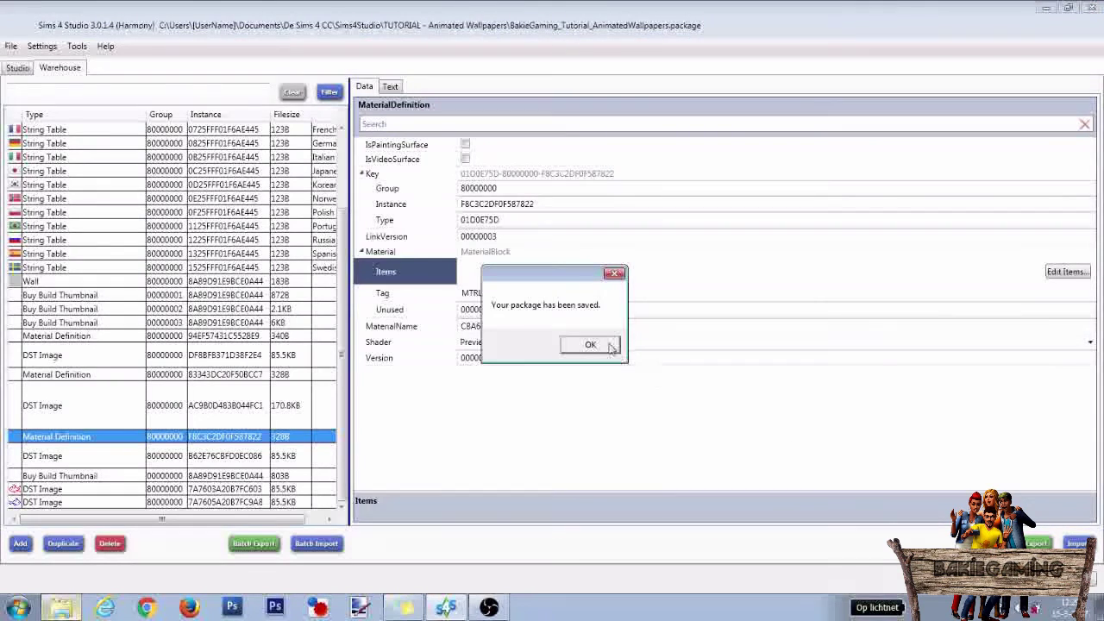
left_click(592, 344)
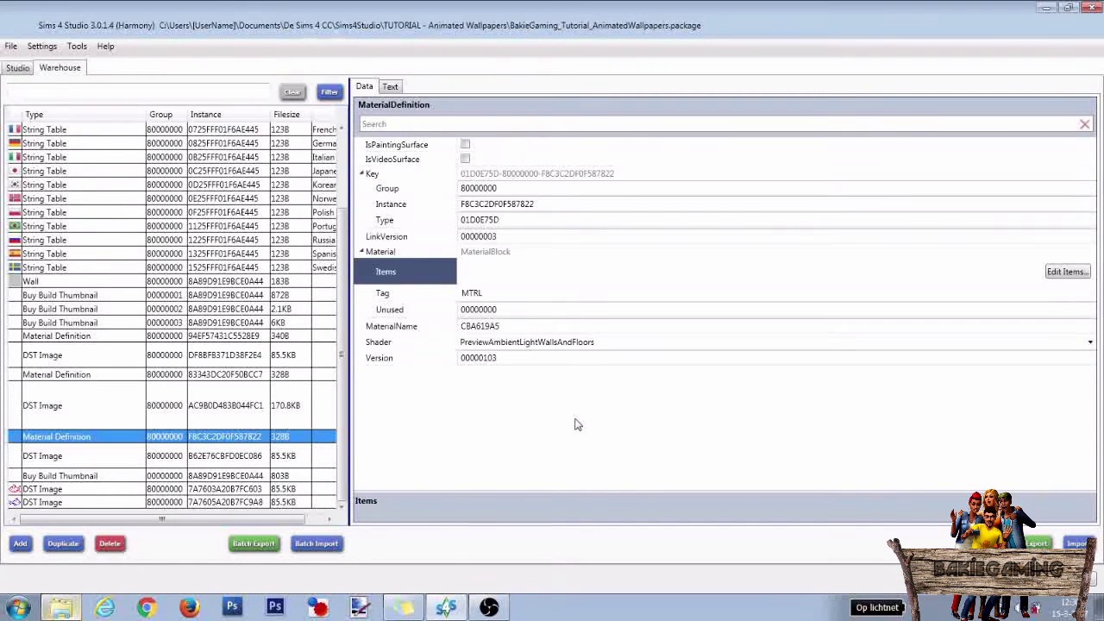
In Material Definition 94EF57431C5528E9's items, set LightOverlay1ScrollSpeed to 0.5, -0.3
left_click(56, 338)
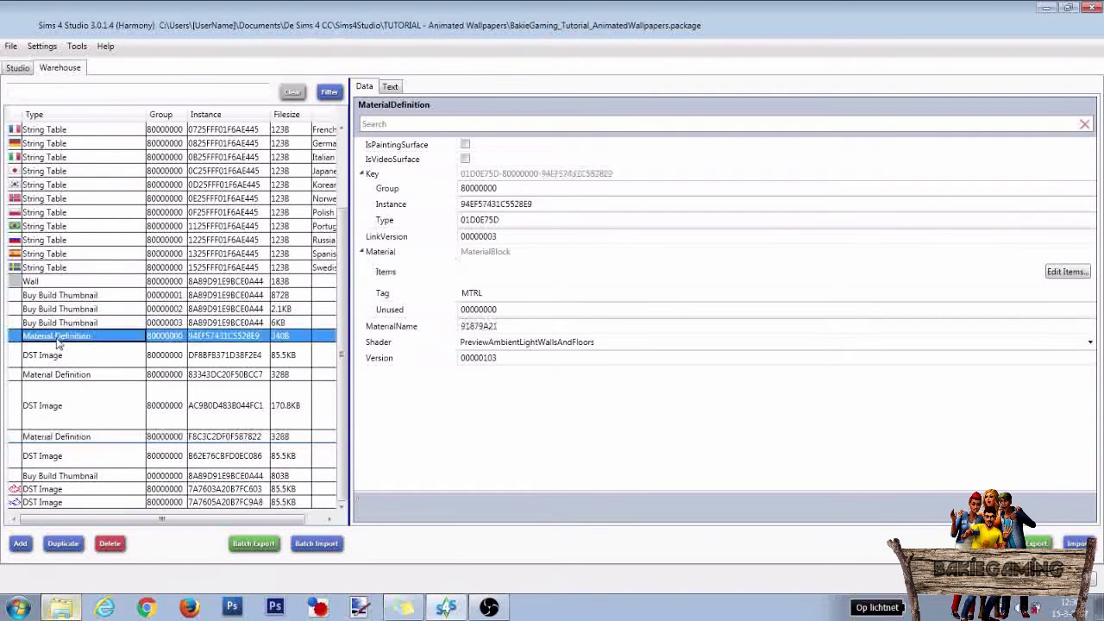
left_click(1067, 272)
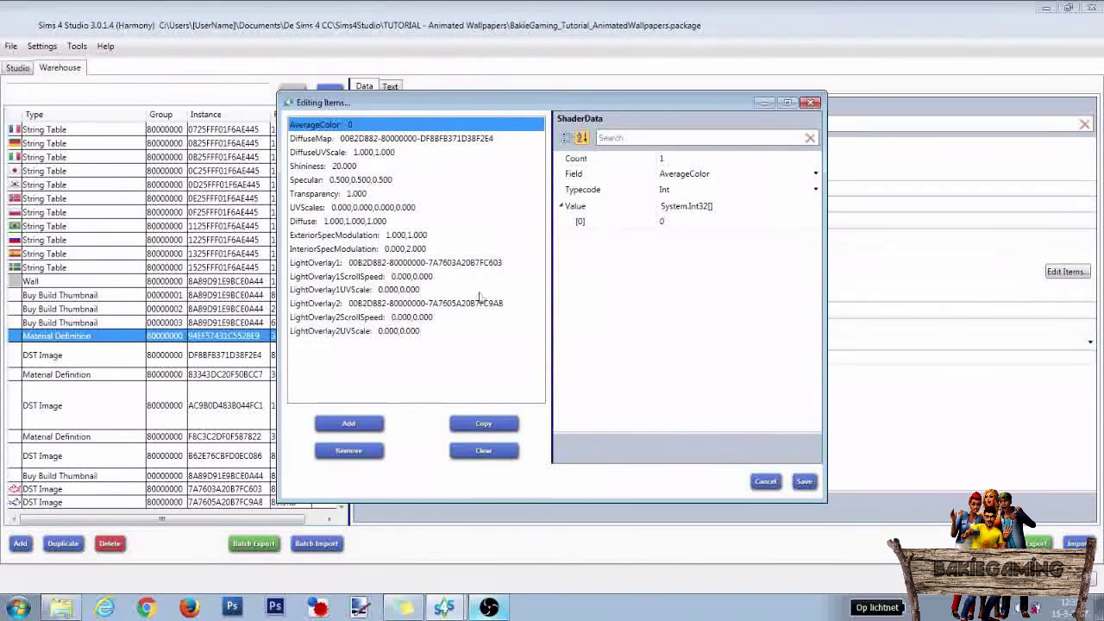
left_click(353, 278)
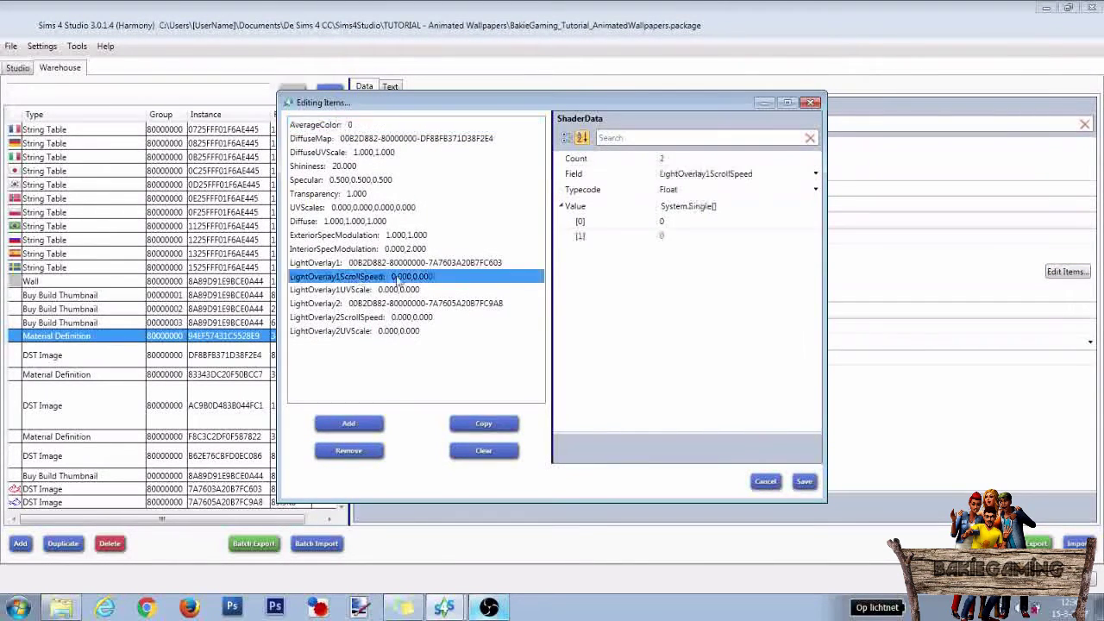
left_click(716, 235)
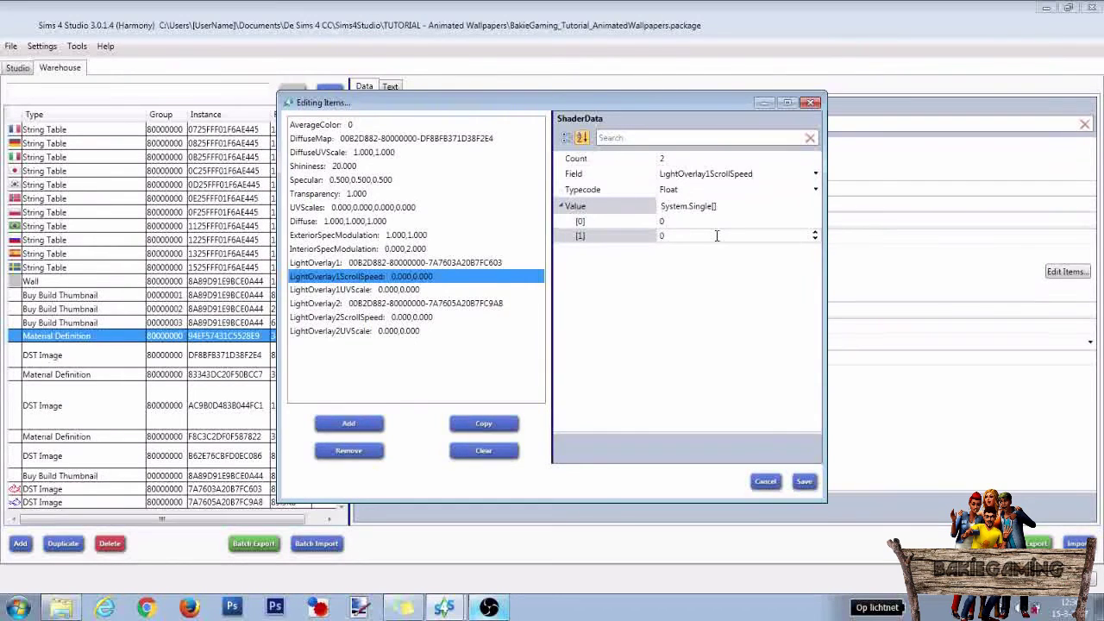
left_click(716, 221)
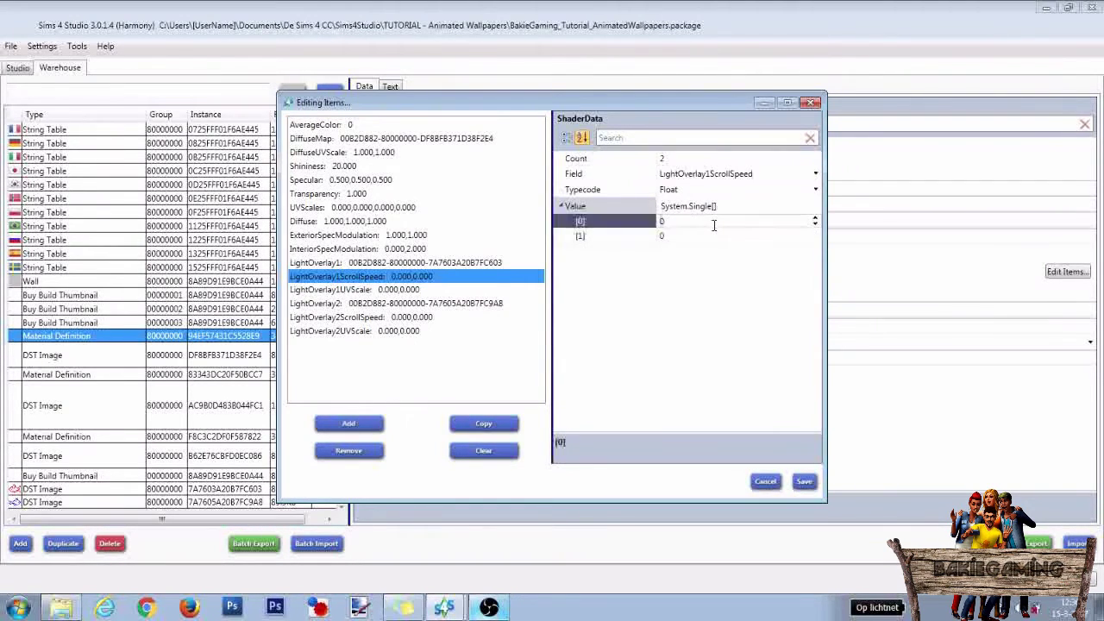
type(".5")
left_click(753, 236)
type("-")
type(".3")
key("BackSpace")
key("BackSpace")
type("0.3")
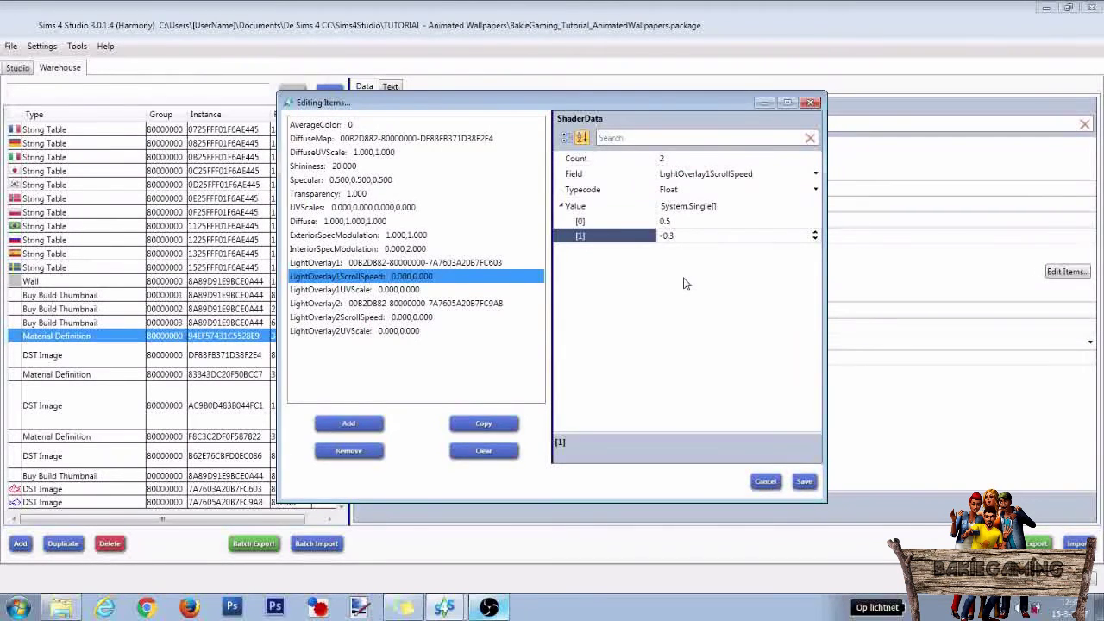
Set LightOverlay2ScrollSpeed to -0.5, 0.3
left_click(361, 318)
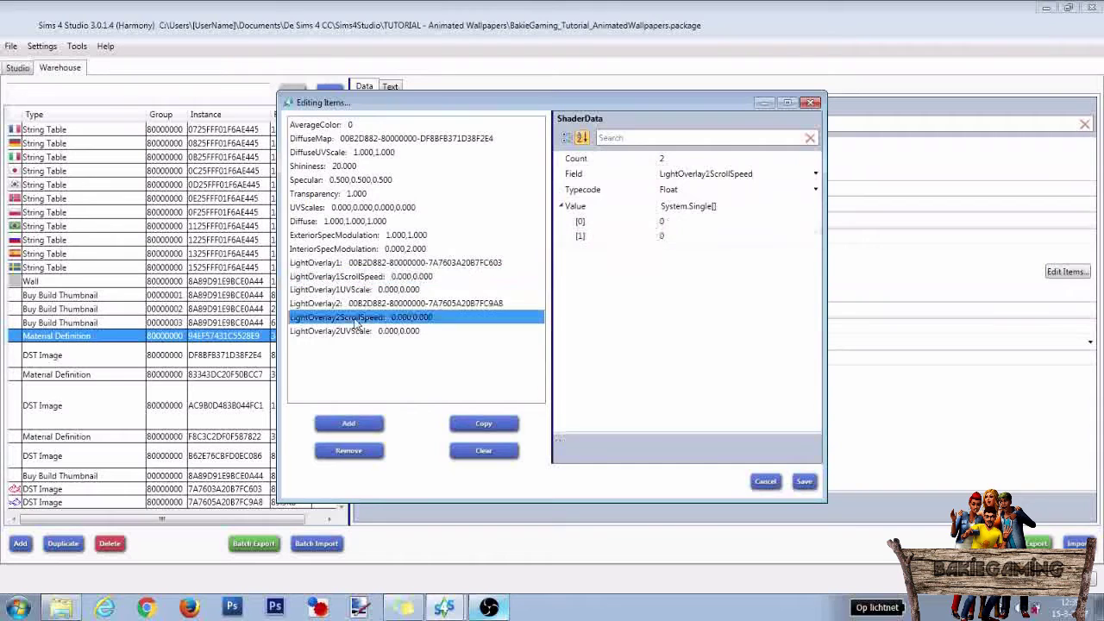
left_click(680, 222)
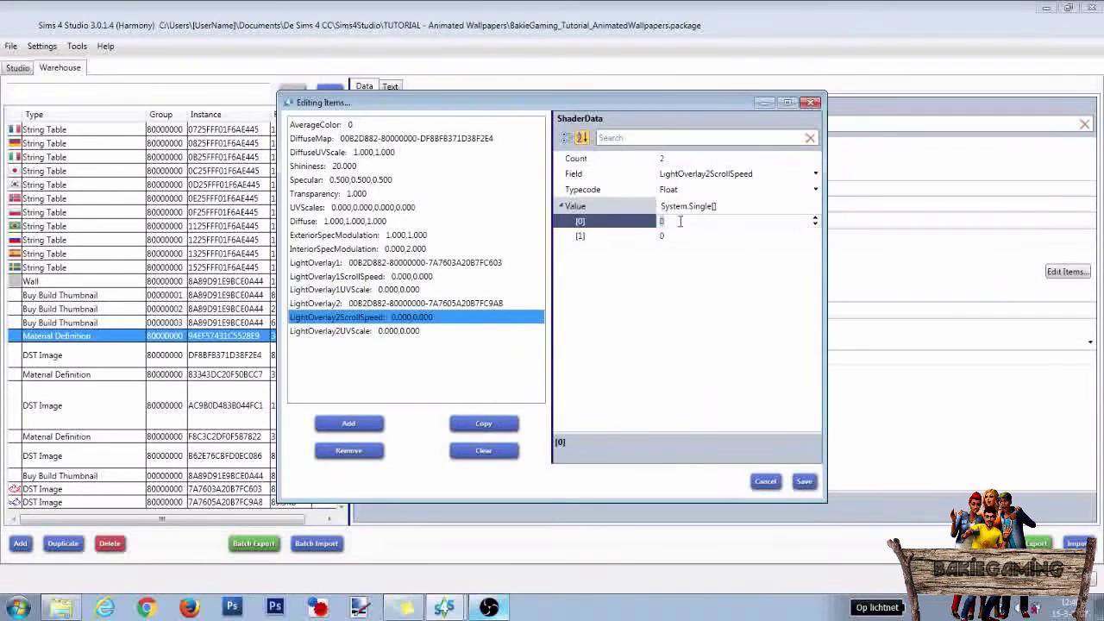
type("-.5")
left_click(698, 236)
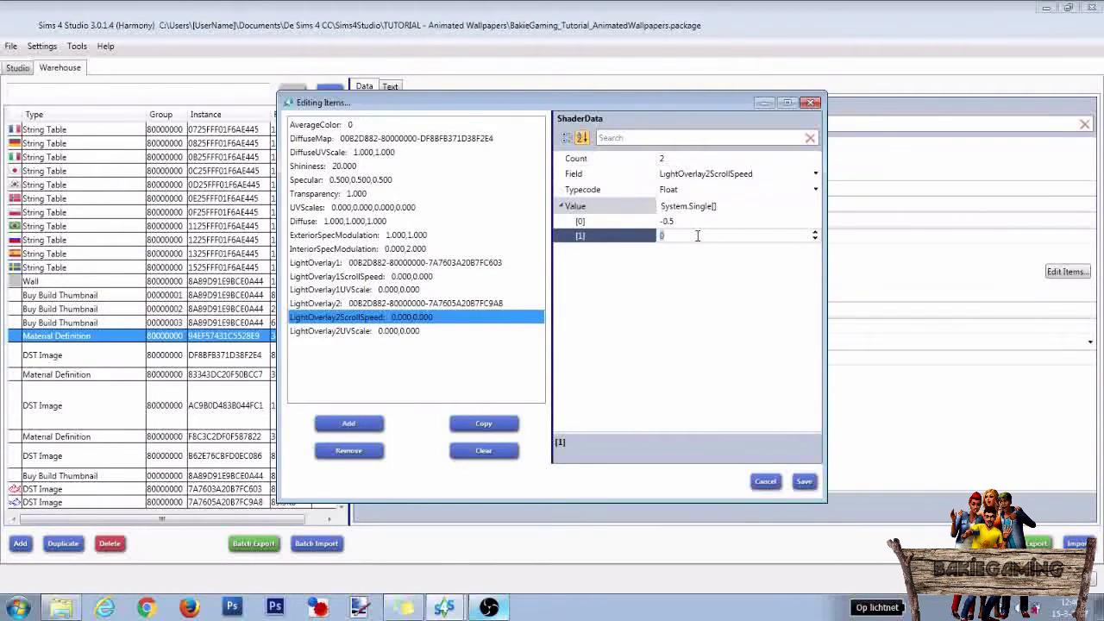
type(".3")
left_click(688, 272)
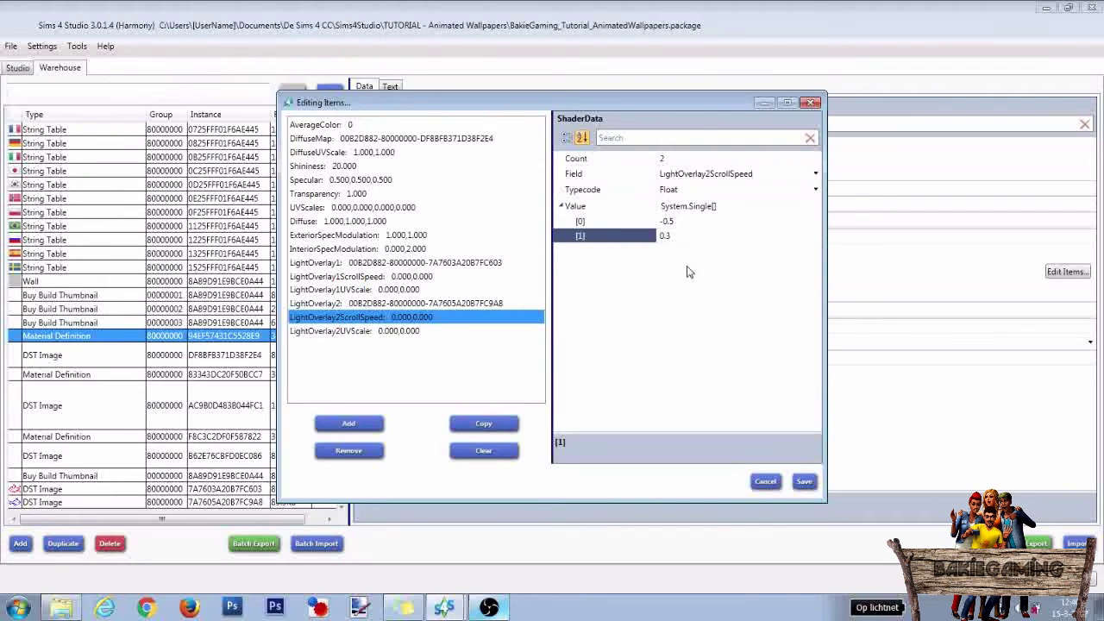
Set LightOverlay1UVScale to 1, 1
left_click(346, 290)
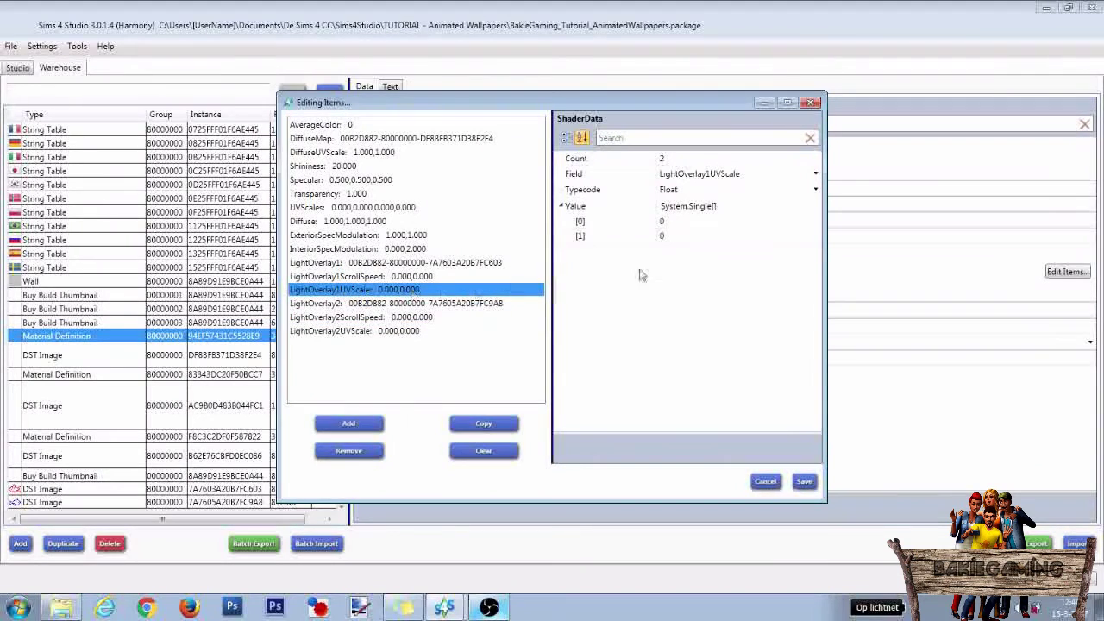
left_click(693, 219)
double_click(693, 219)
type("1")
left_click(690, 234)
type("1")
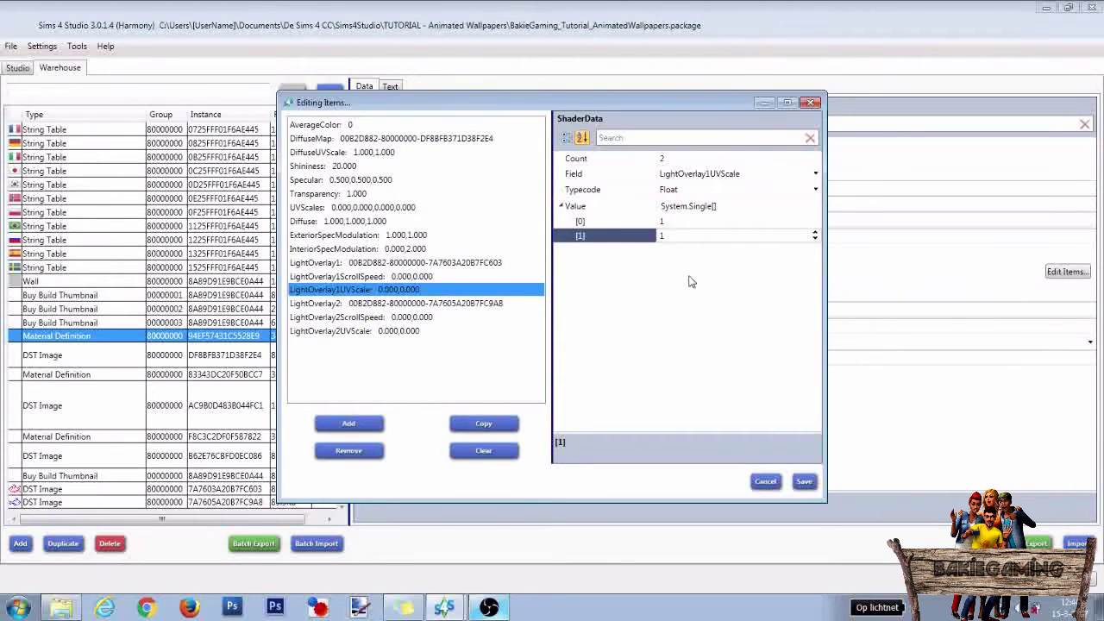
Set LightOverlay2UVScale to 1, 1 and save the shader items
left_click(345, 331)
left_click(706, 221)
type("1")
key("Tab")
type("1")
key("Return")
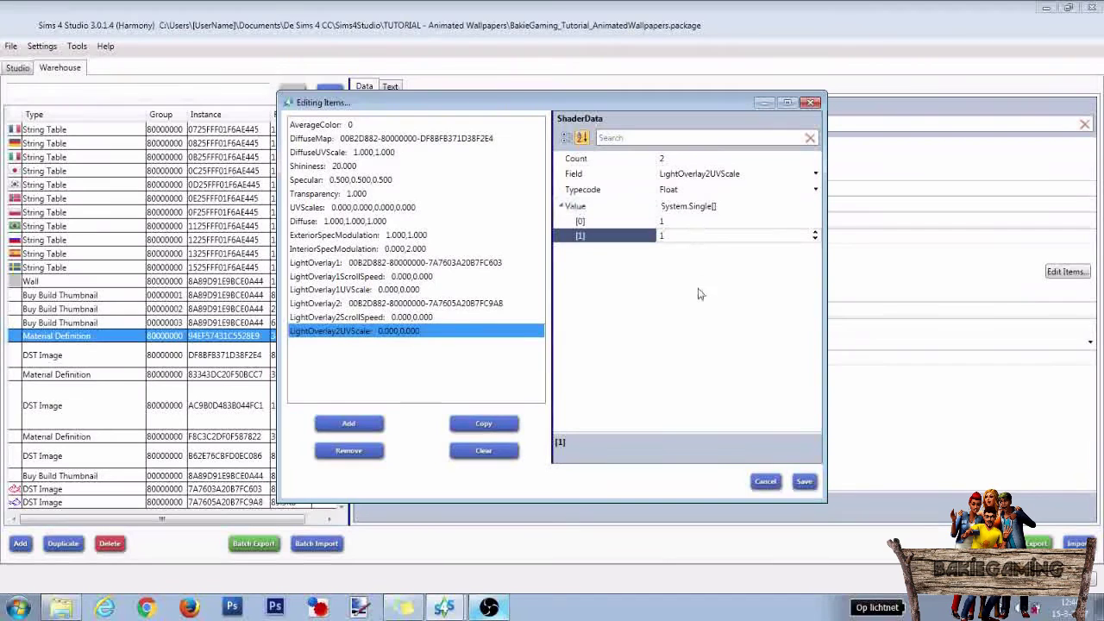
left_click(805, 482)
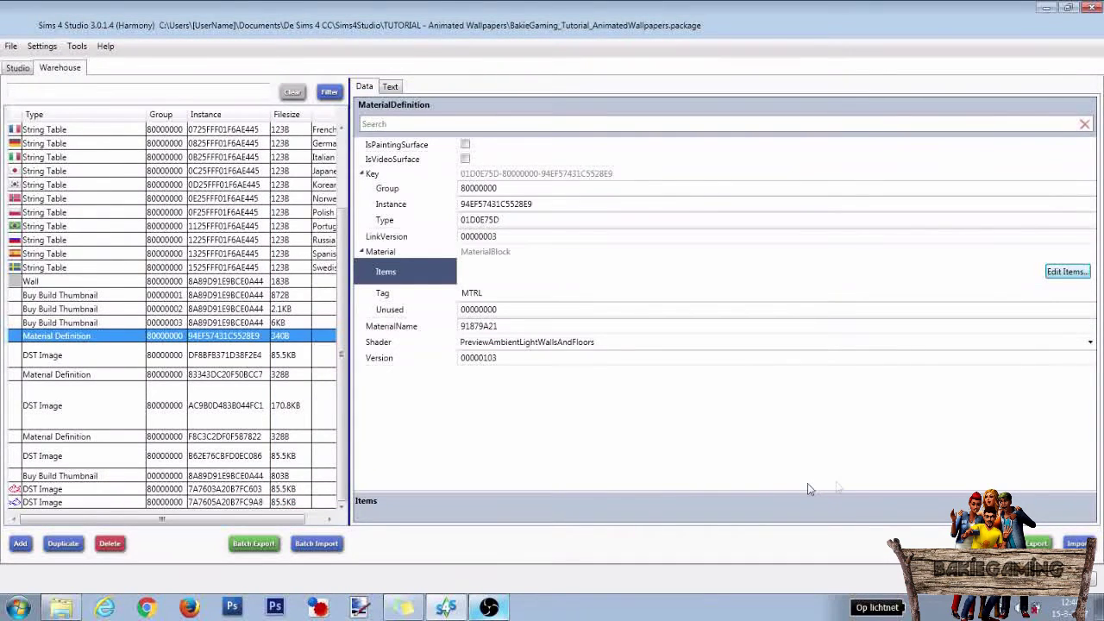
Save the package twice with Ctrl+S, dismissing each saved confirmation
key("ctrl+s")
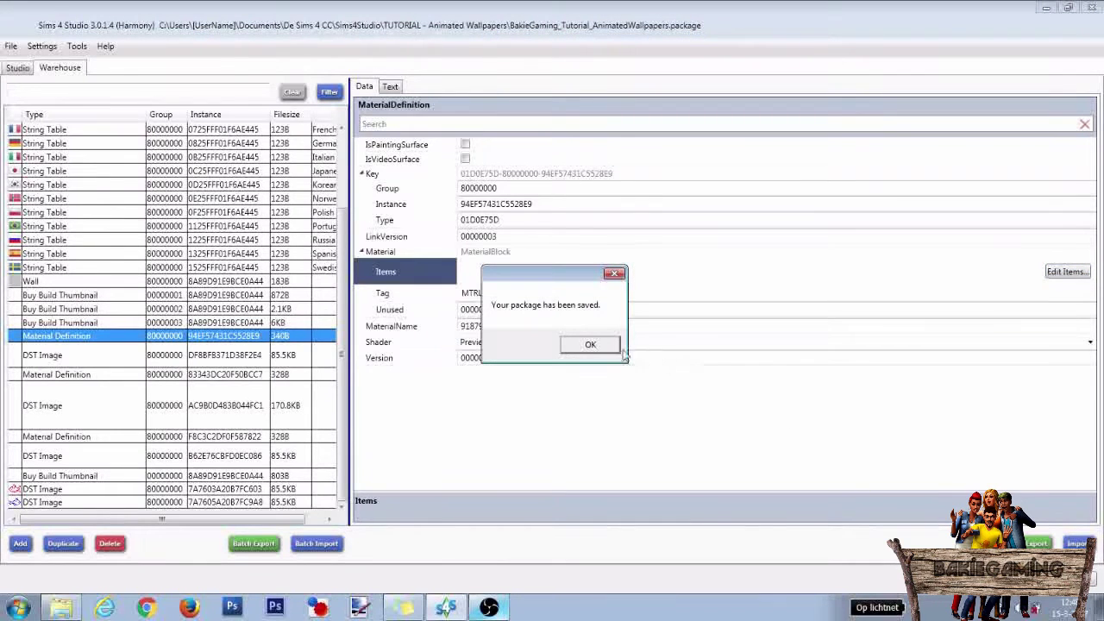
left_click(591, 345)
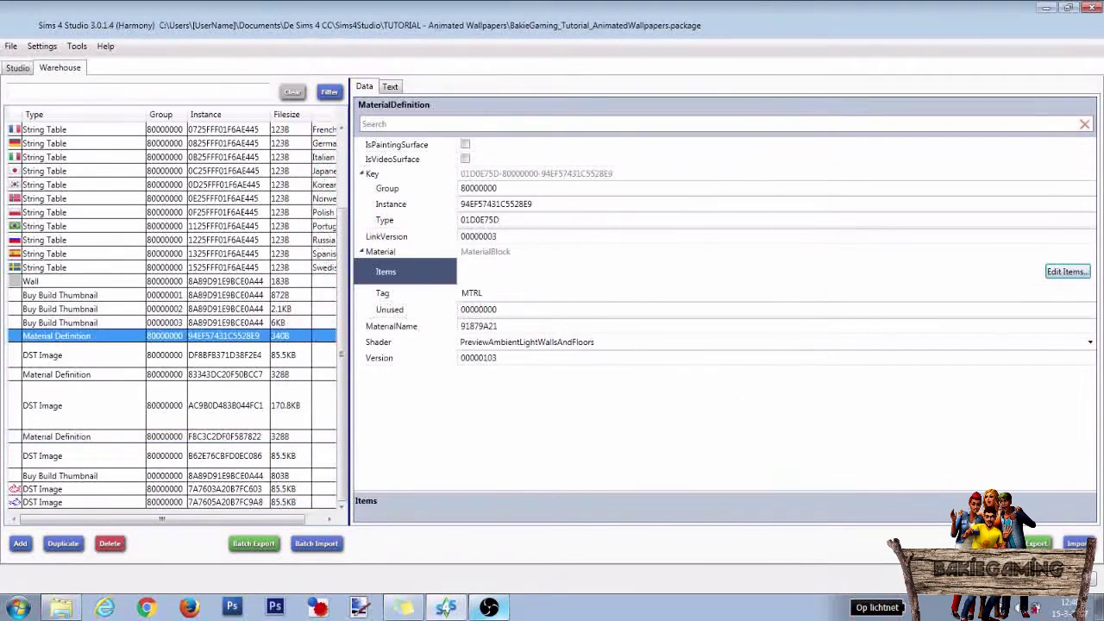
key("ctrl+s")
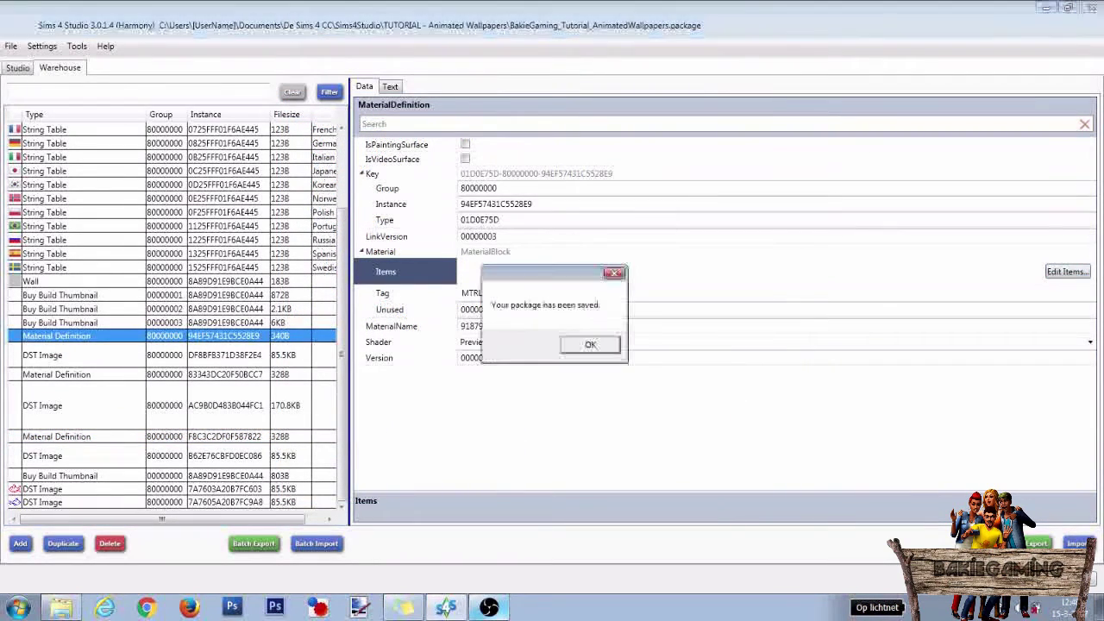
left_click(591, 346)
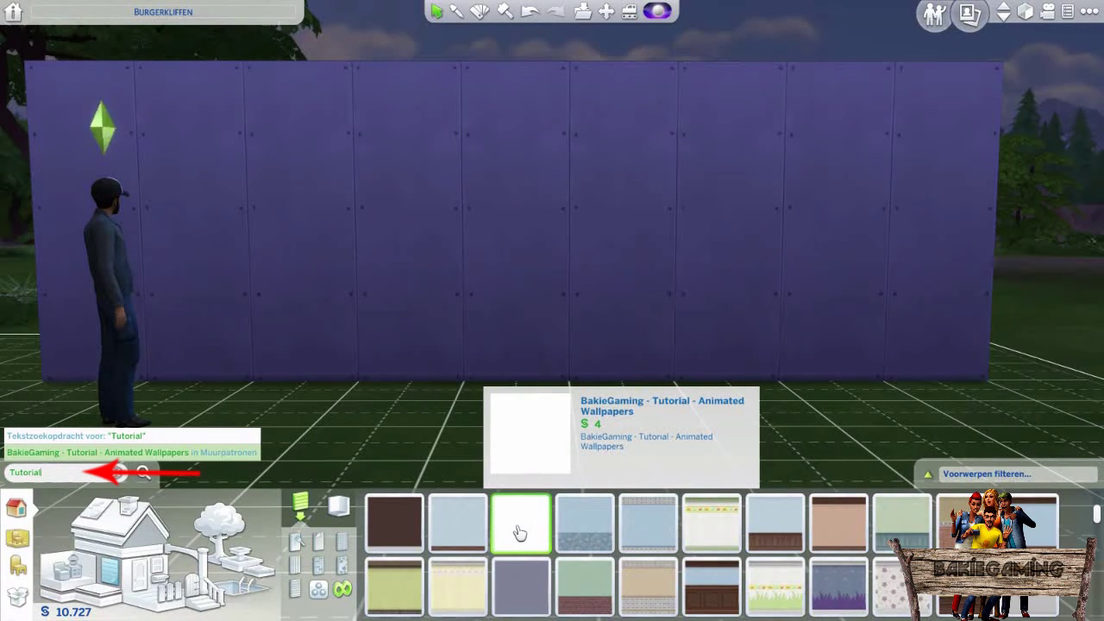
Shift-paint the whole wall with the tutorial fish wallpaper, then switch to live mode
left_click(519, 532)
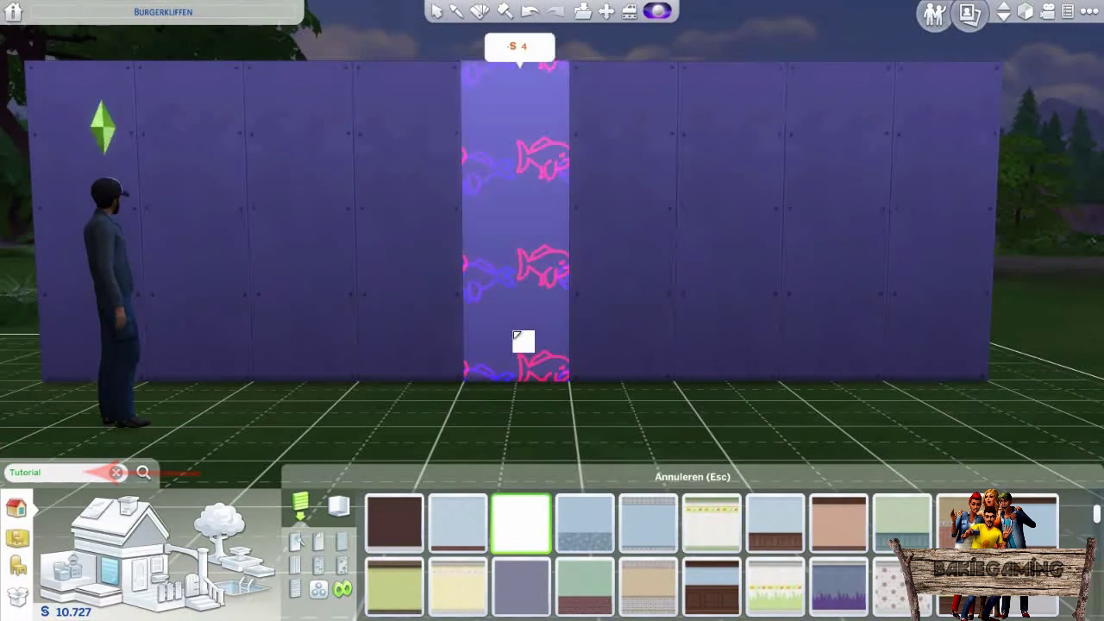
key("shift")
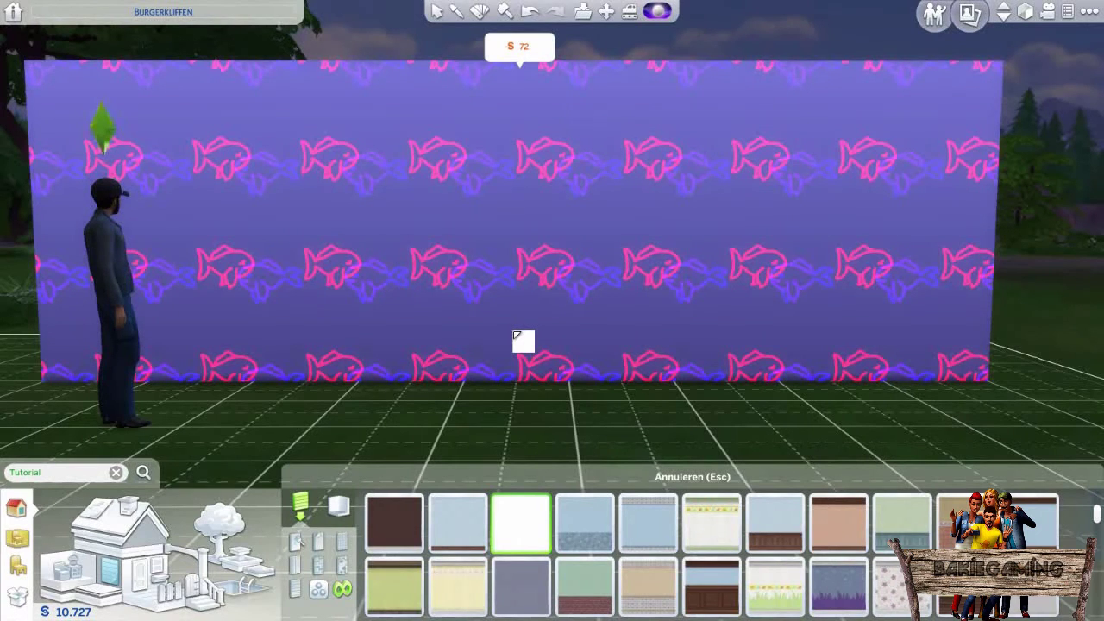
left_click(518, 335, "shift")
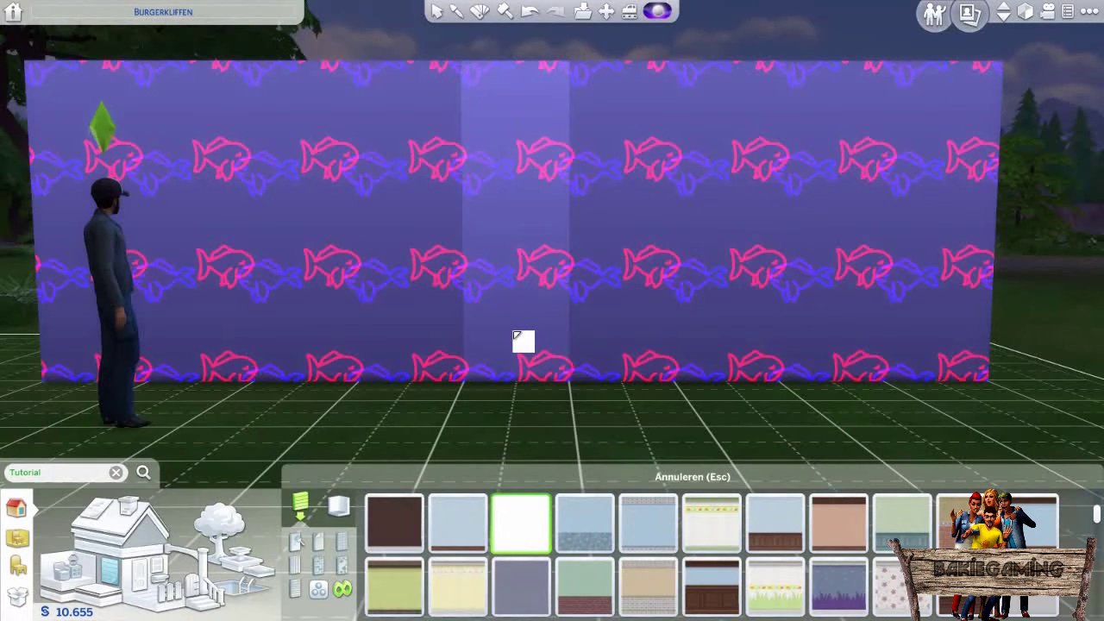
left_click(935, 18)
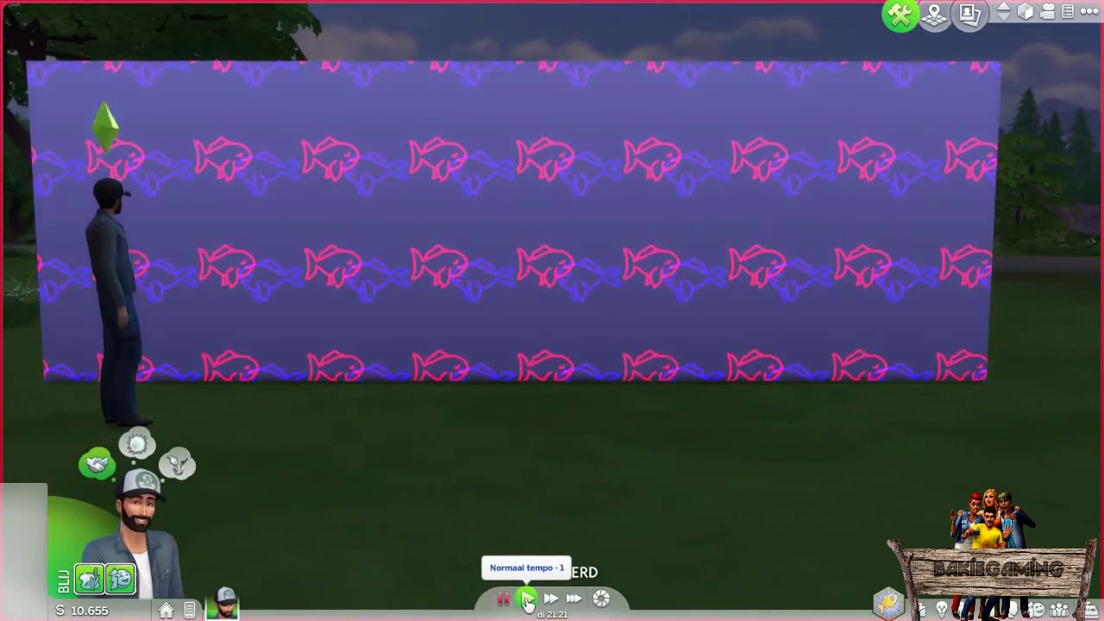
Unpause the game at normal speed to watch the fish wallpaper scroll
left_click(527, 598)
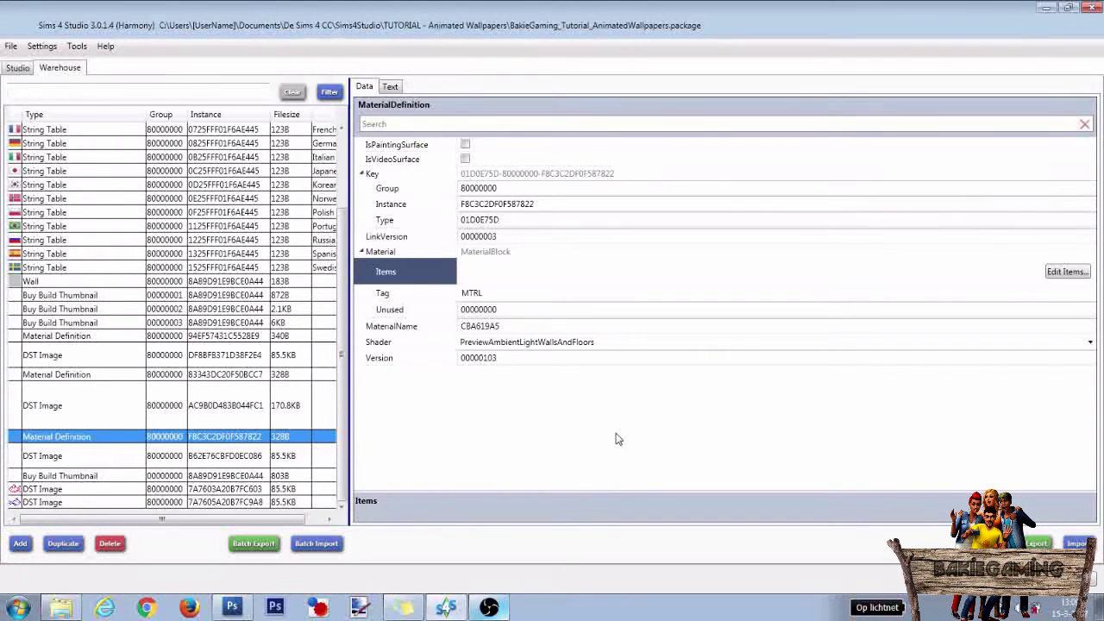
Open Light Overlay Texture Files.psd in Photoshop and fit the image to the window
left_click(232, 608)
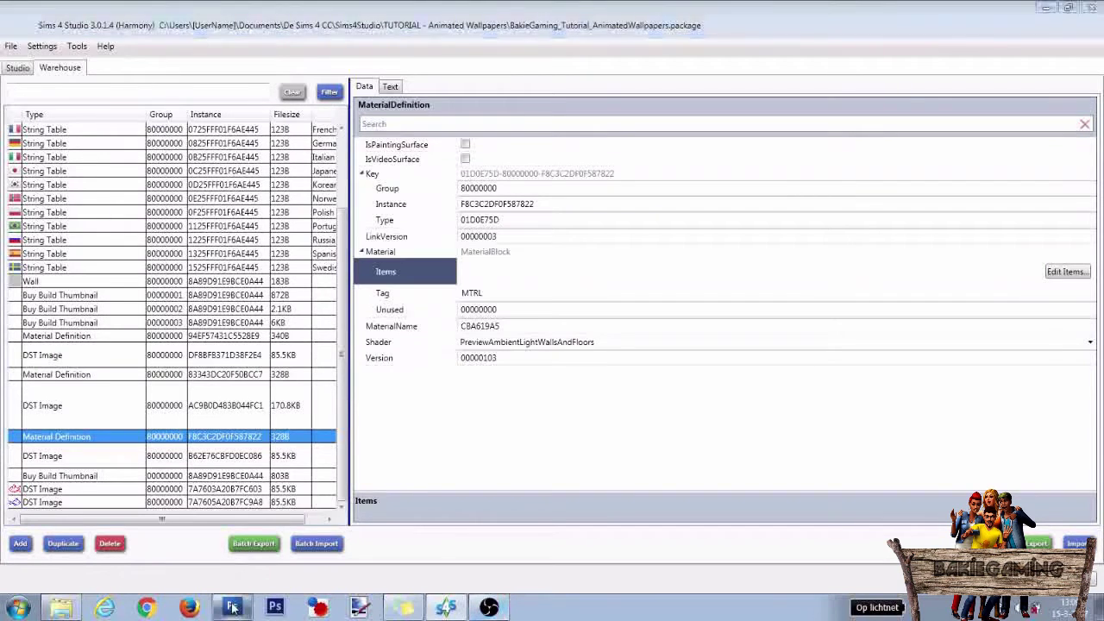
left_click(11, 22)
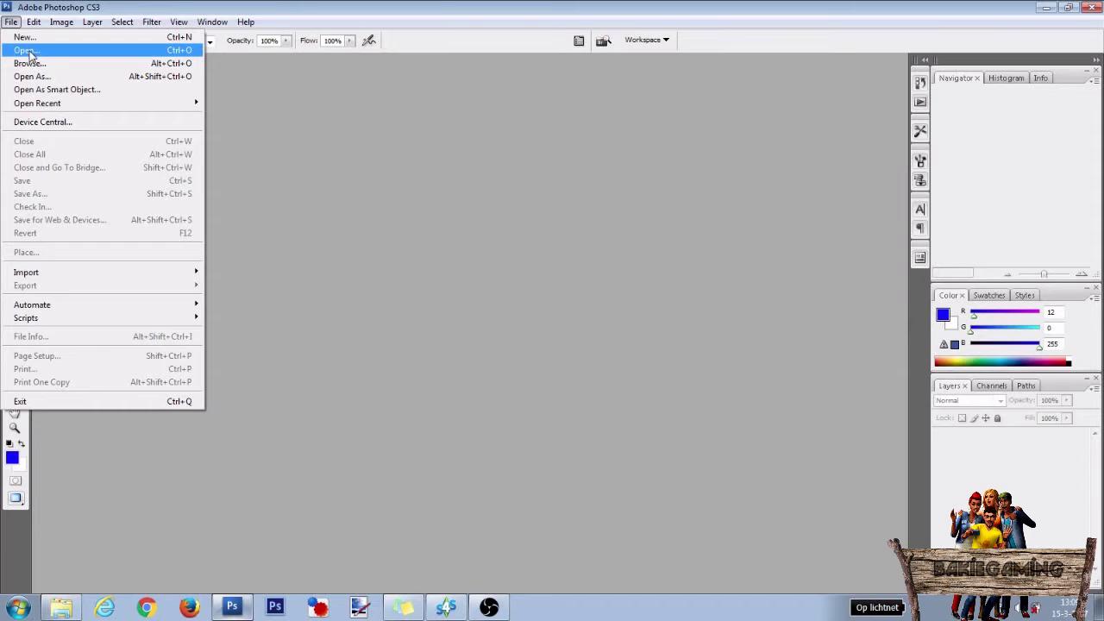
left_click(29, 51)
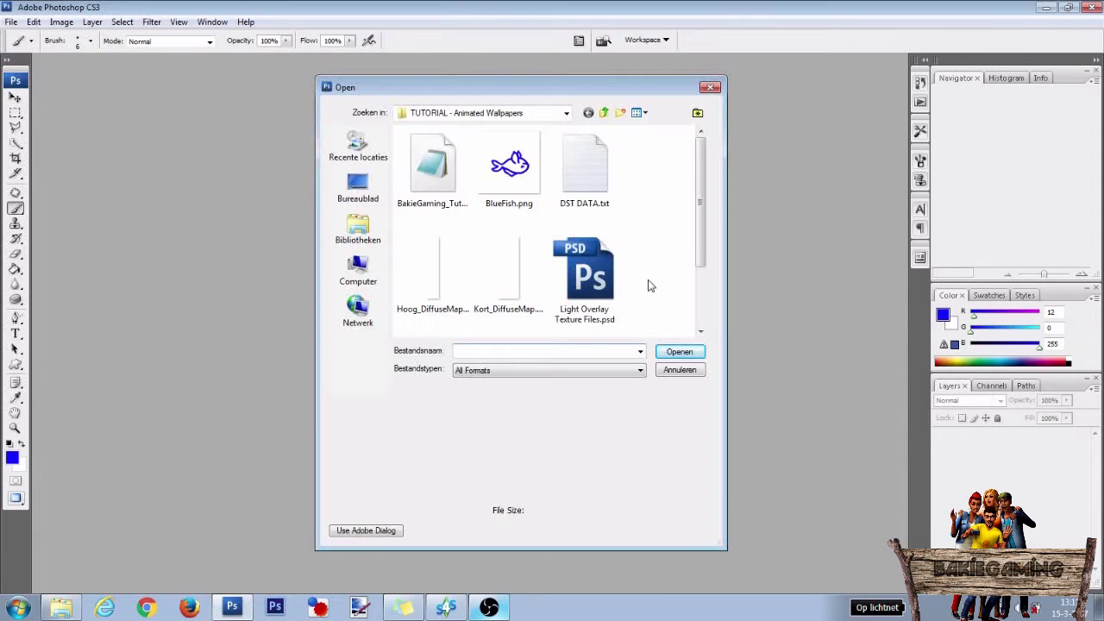
double_click(586, 287)
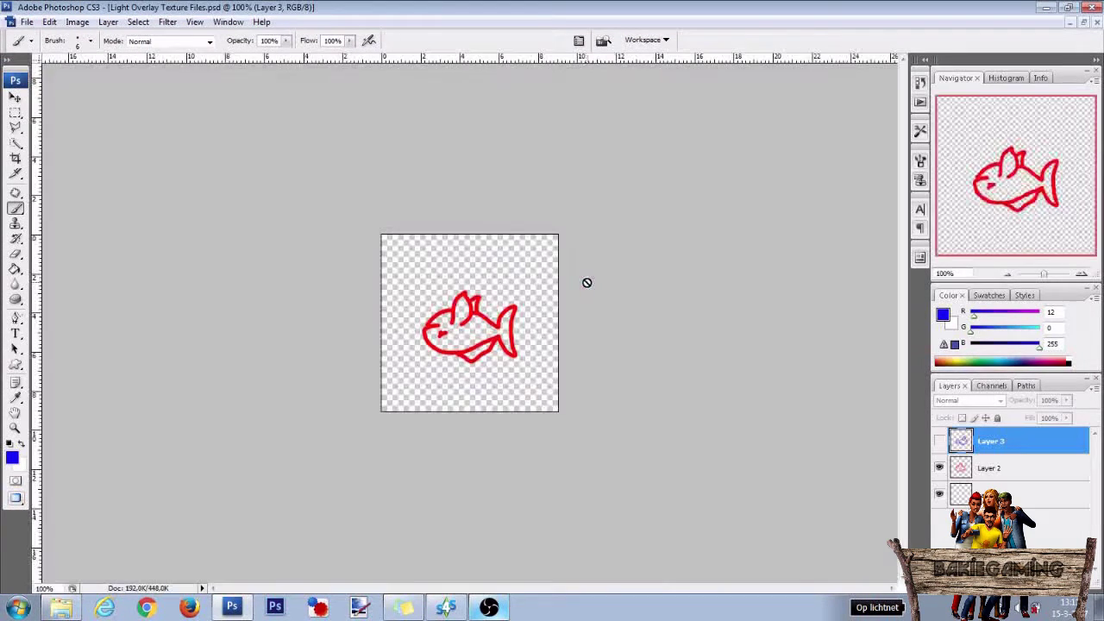
key("ctrl+0")
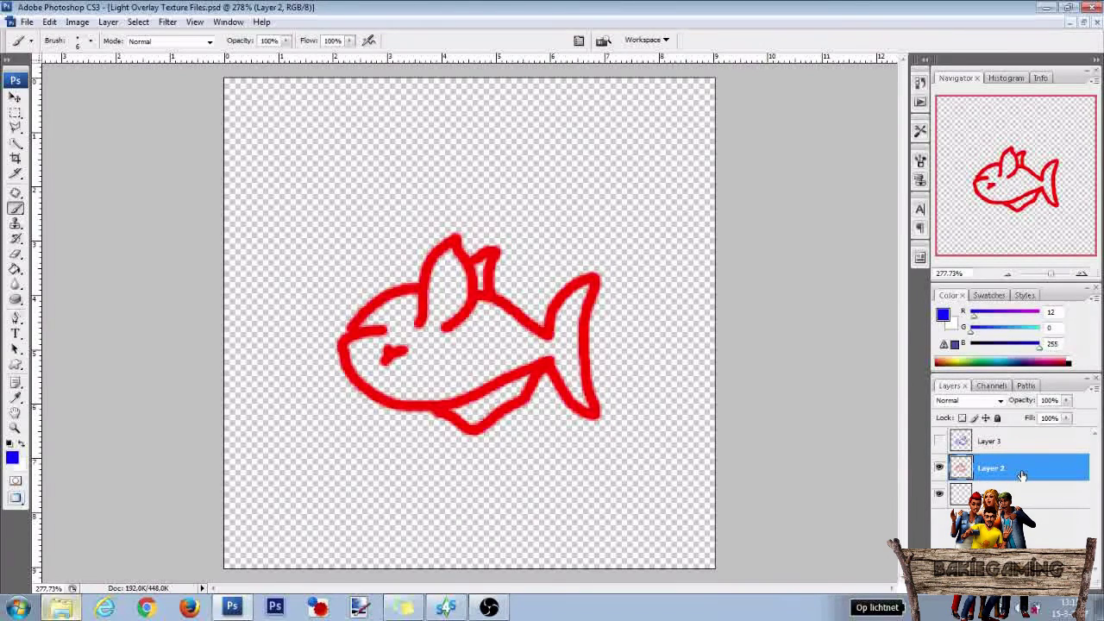
Duplicate the red fish layer, hide the original, and shrink the copy to about 44%
key("ctrl+j")
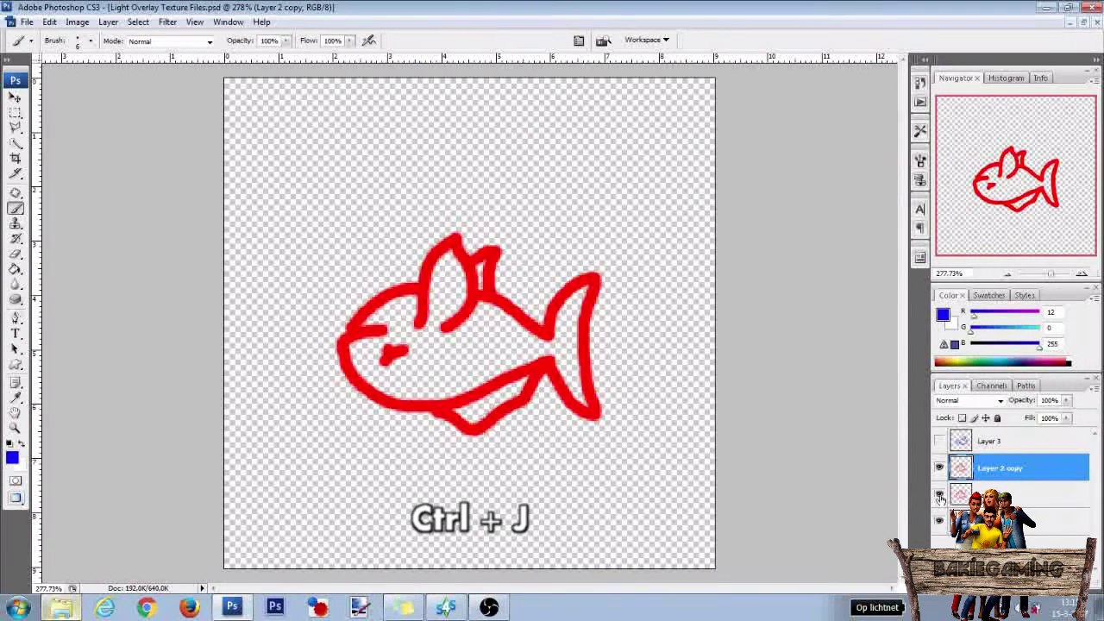
left_click(939, 495)
key("ctrl+t")
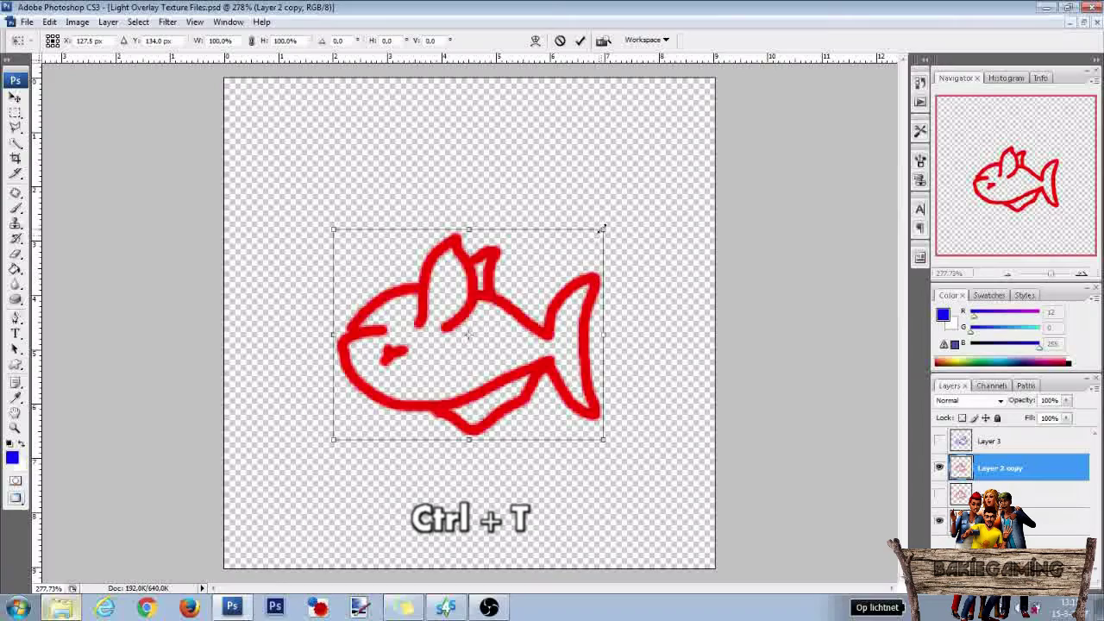
left_click_drag(602, 229, 451, 350)
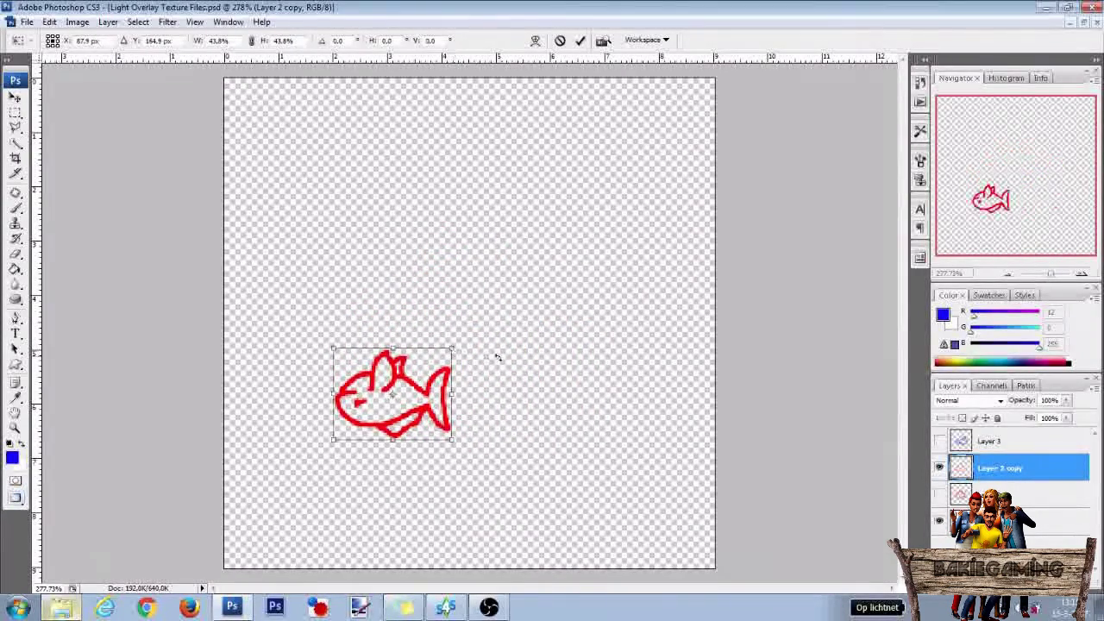
key("Return")
key("b")
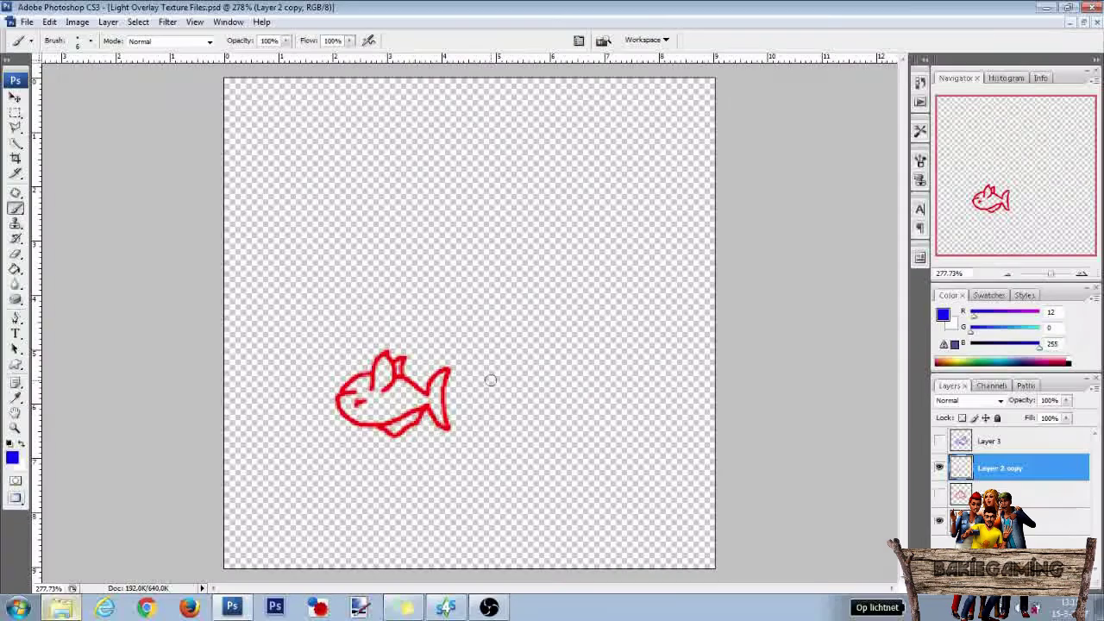
Duplicate the small fish and place the copies at the bottom-right and top-left
key("ctrl+j")
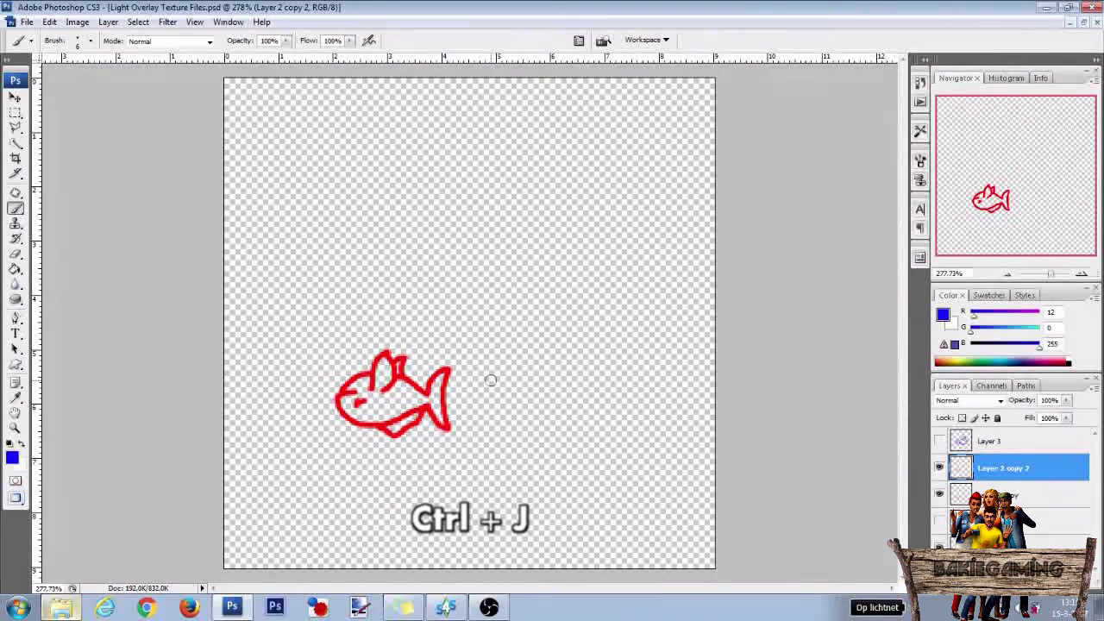
key("v")
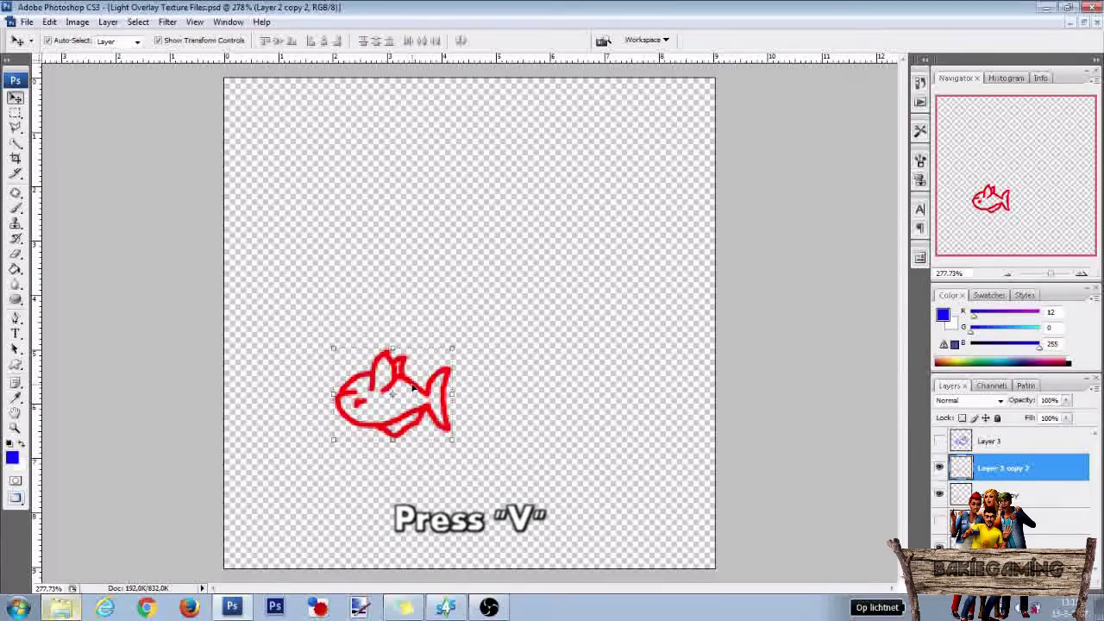
left_click_drag(415, 392, 610, 493)
left_click_drag(395, 369, 346, 129)
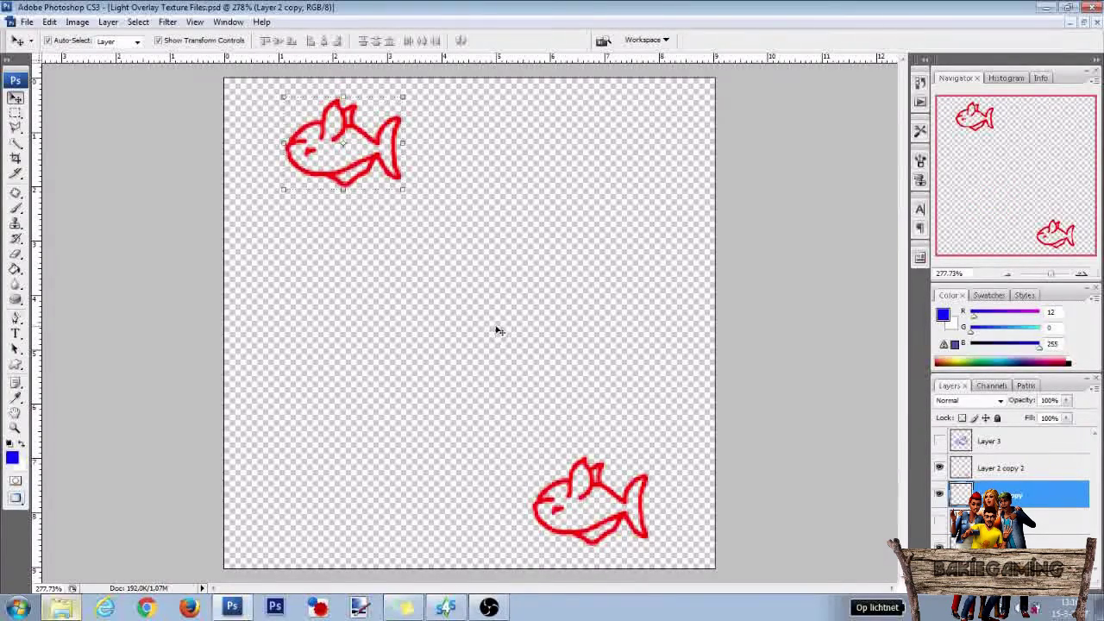
Save the two-red-fish layout as RedFish_SCALE.png with the default PNG options
left_click(28, 23)
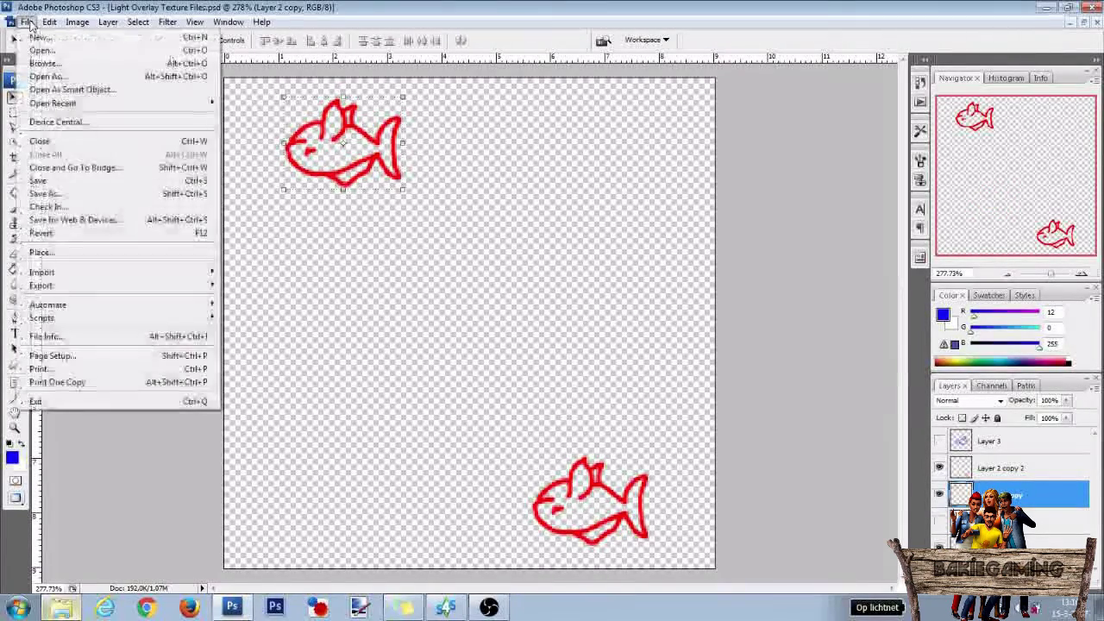
left_click(54, 201)
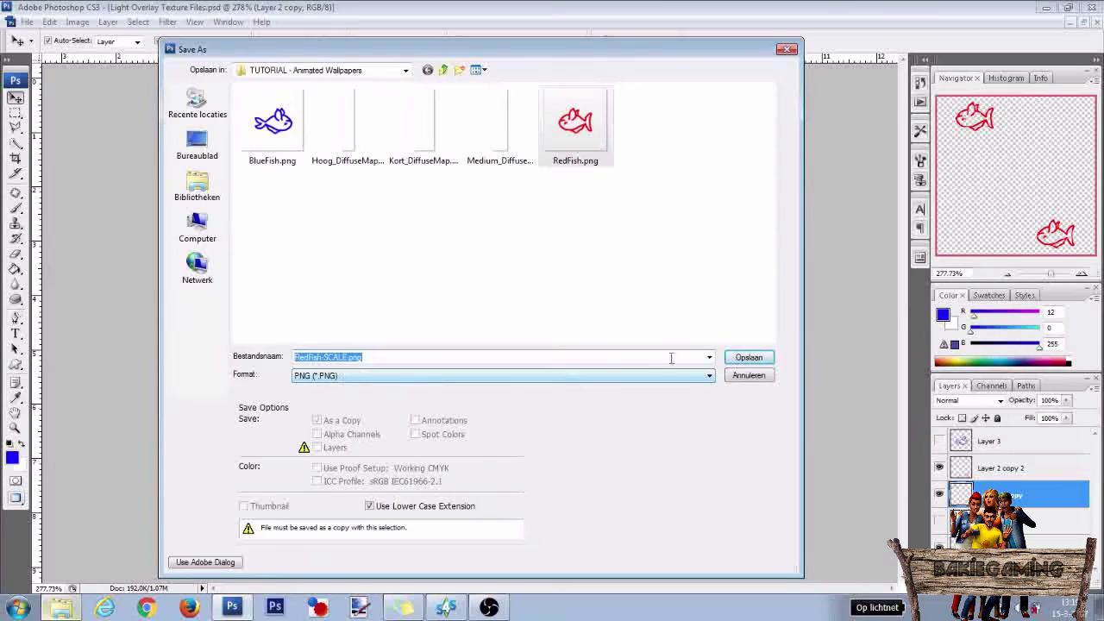
left_click(748, 357)
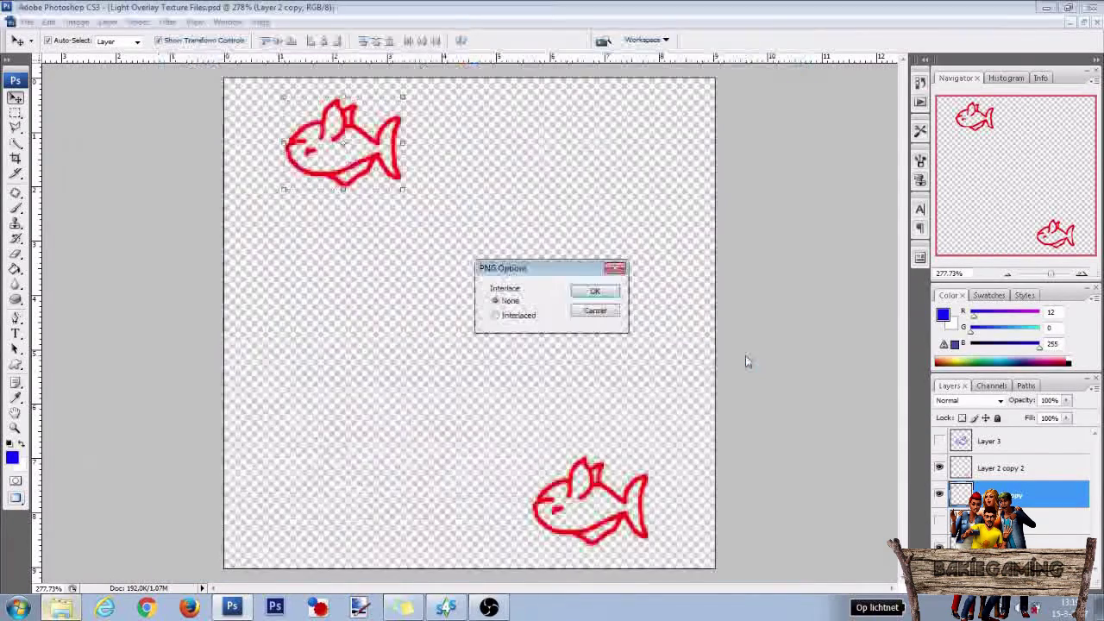
left_click(596, 293)
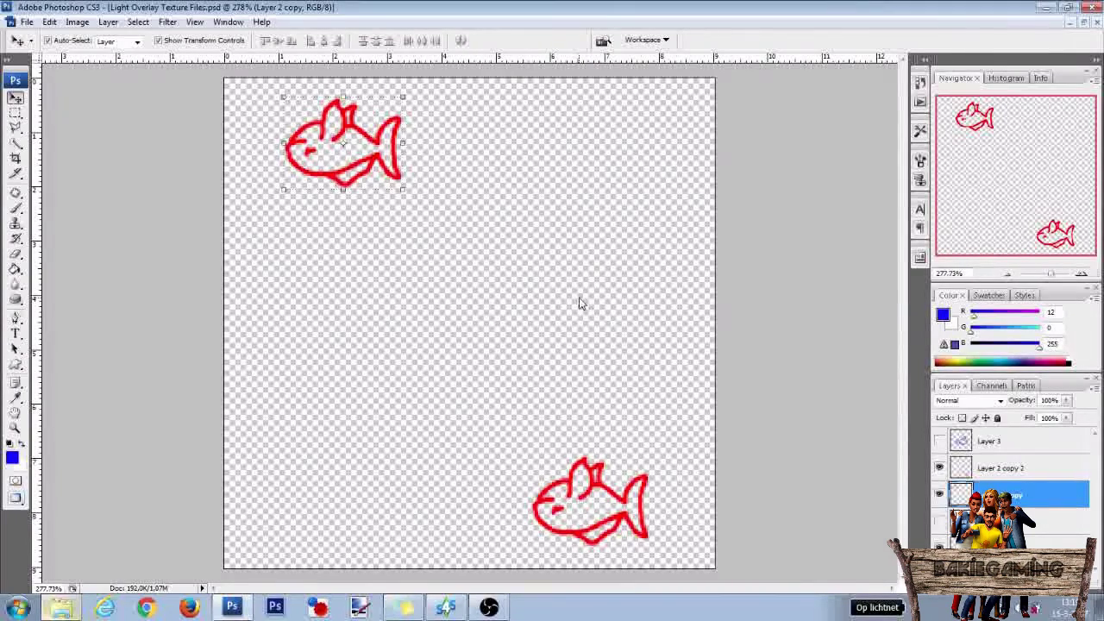
Hide both red fish layers and show and select the blue fish layer
left_click(939, 467)
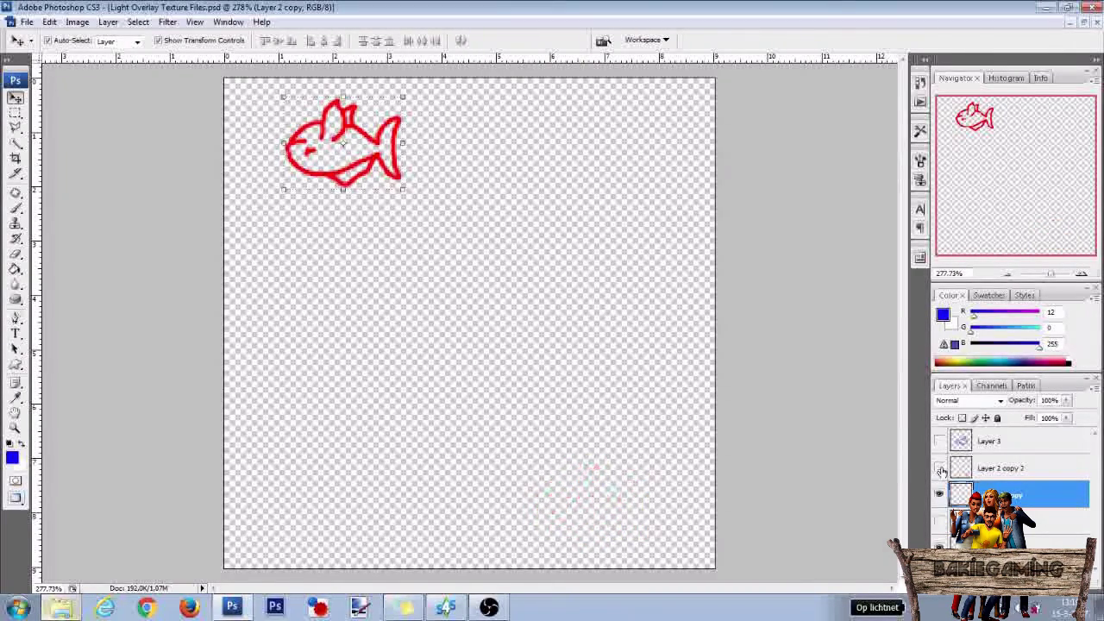
left_click(939, 493)
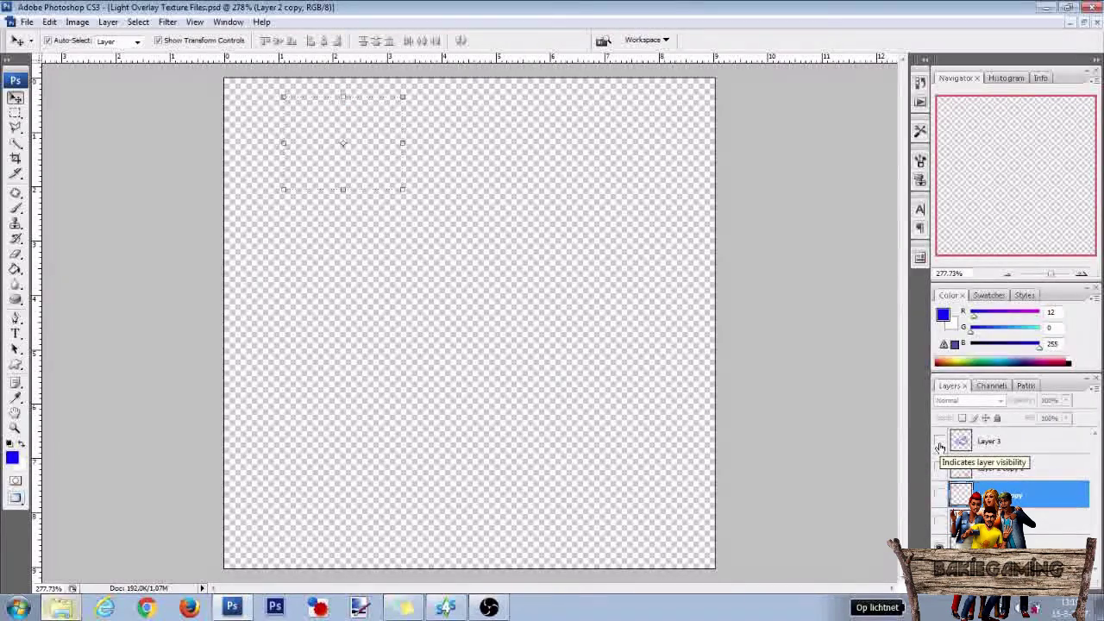
left_click(940, 441)
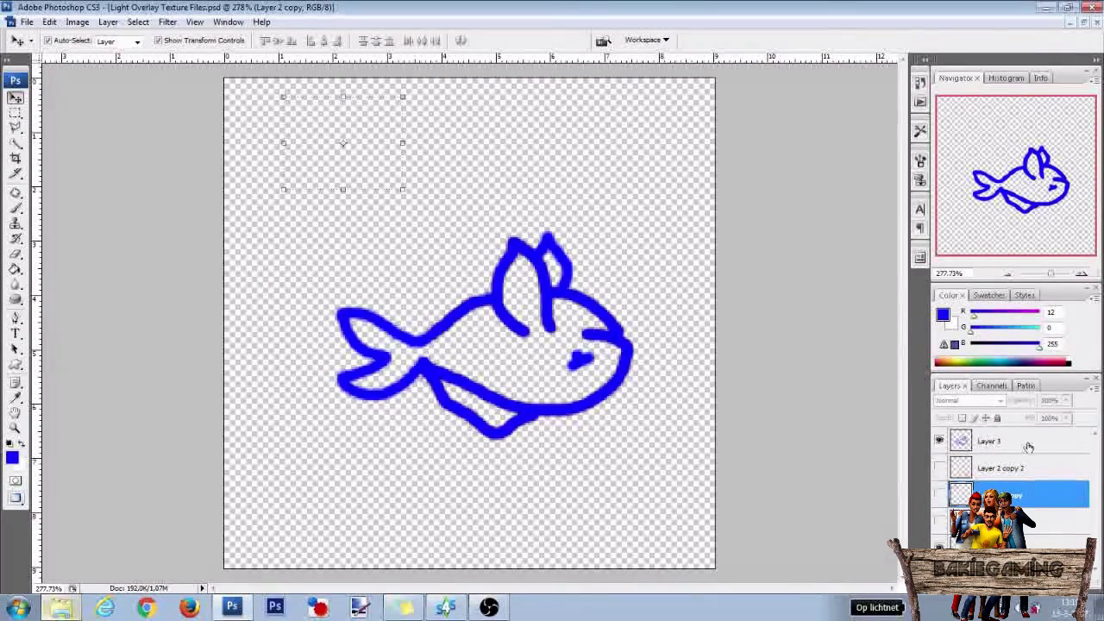
left_click(1023, 444)
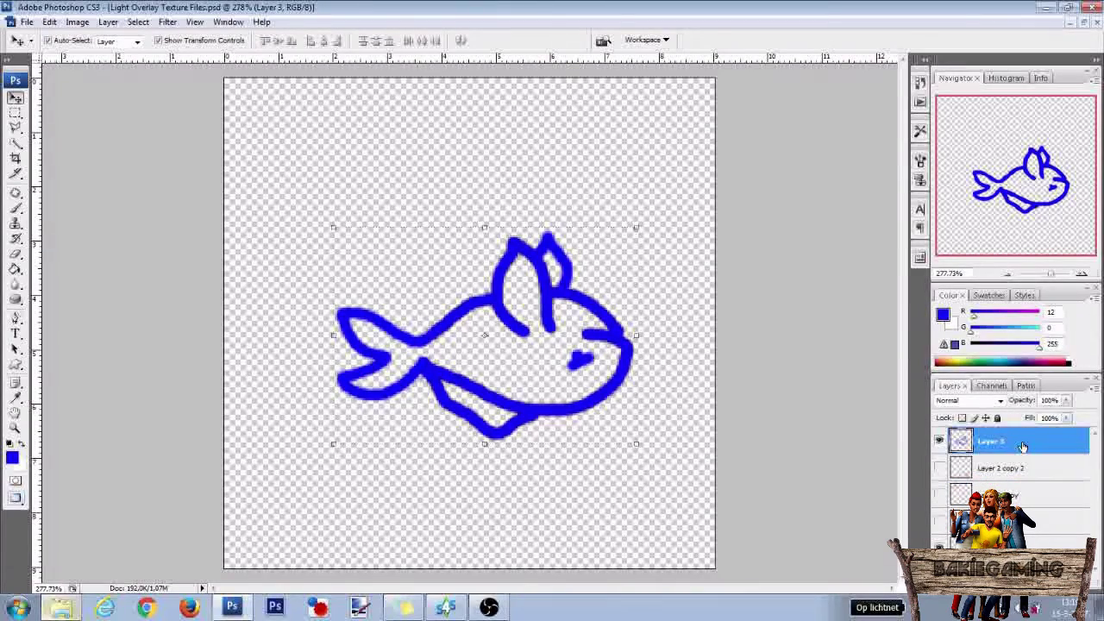
Duplicate the blue fish layer, hide the original, and shrink the copy to about 41%
key("ctrl+j")
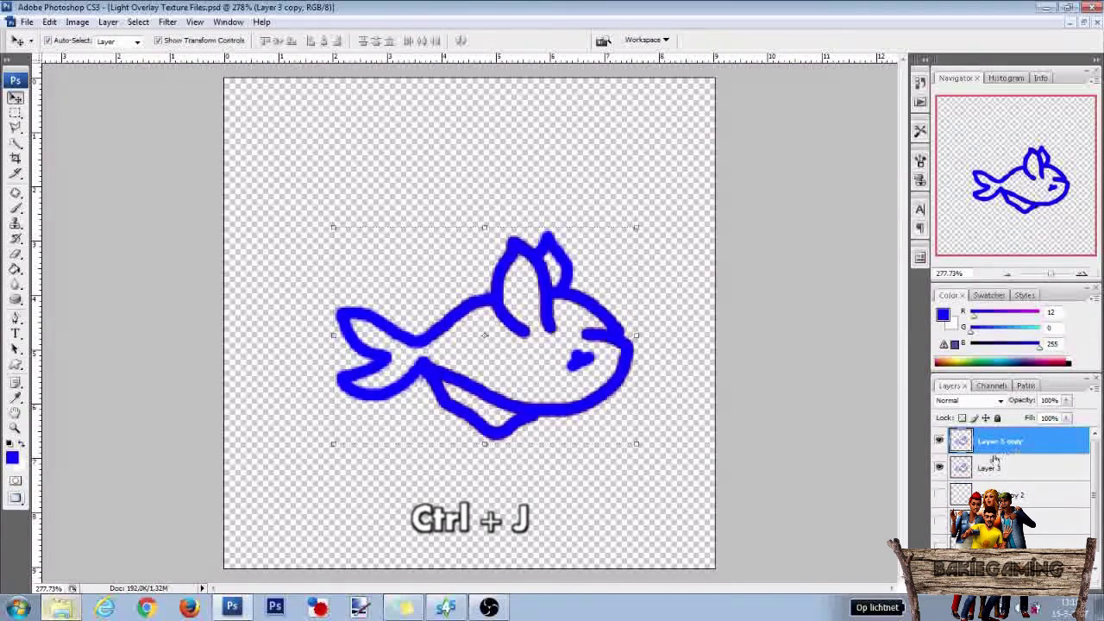
left_click(939, 468)
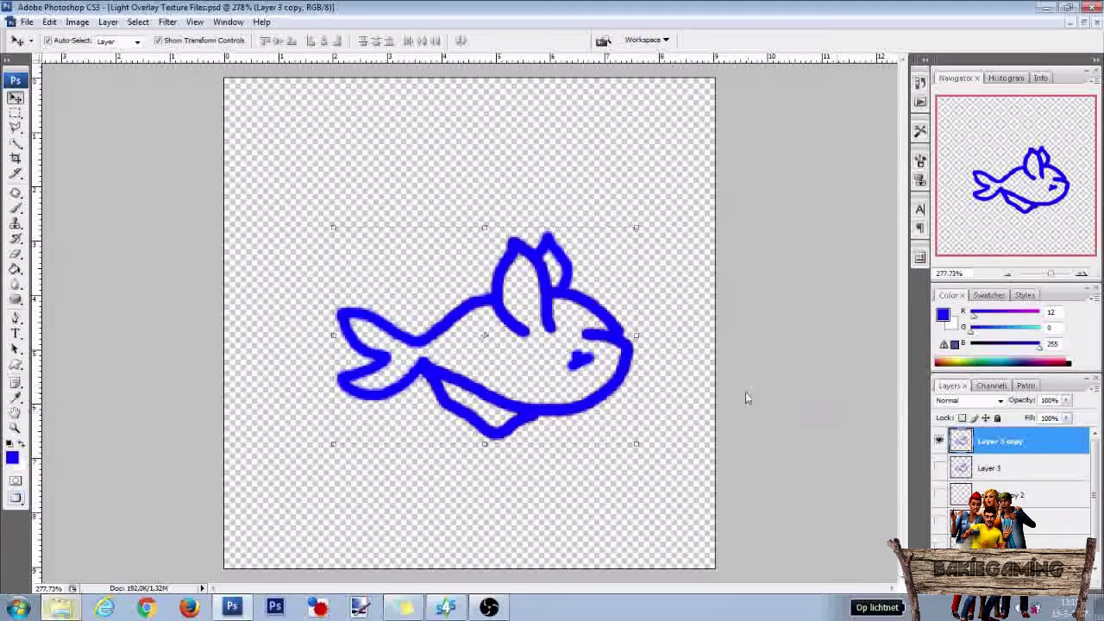
key("ctrl+t")
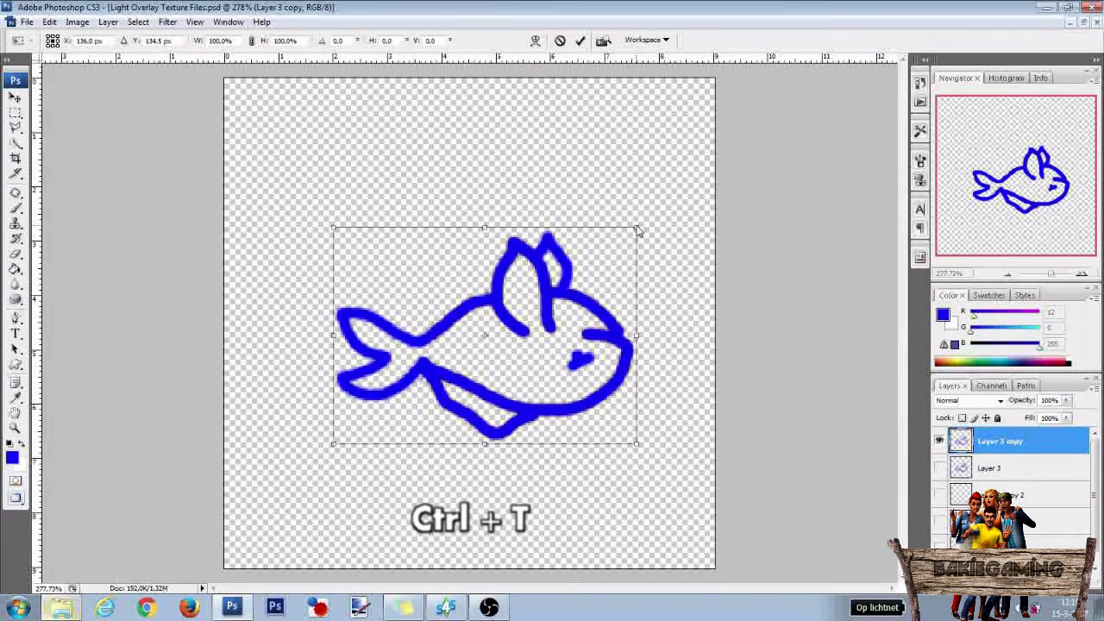
left_click_drag(639, 226, 457, 348, "shift")
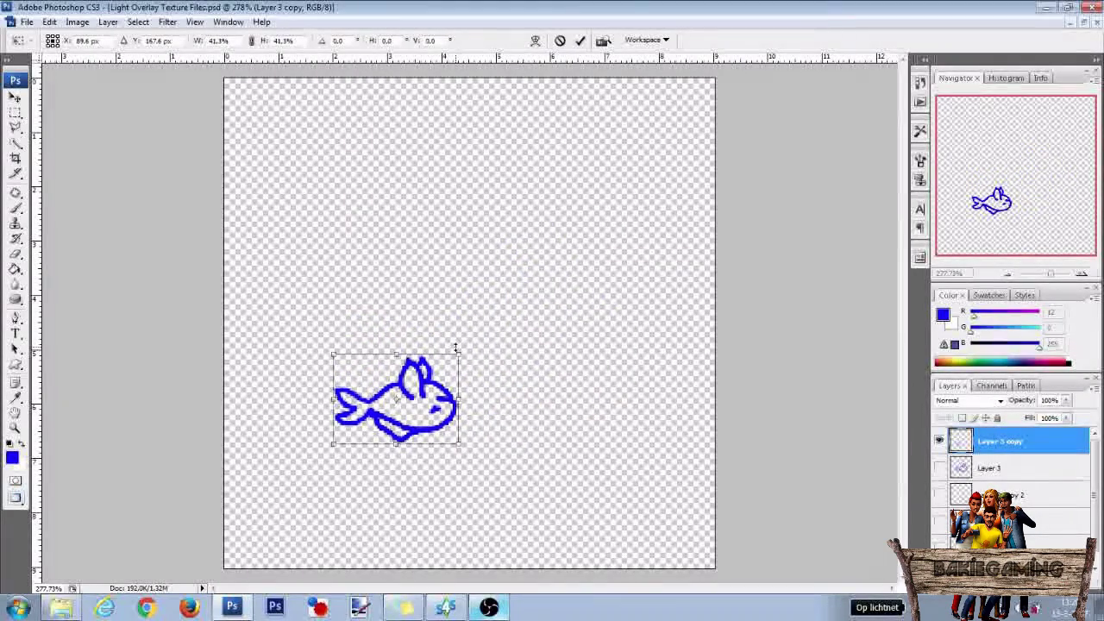
key("Return")
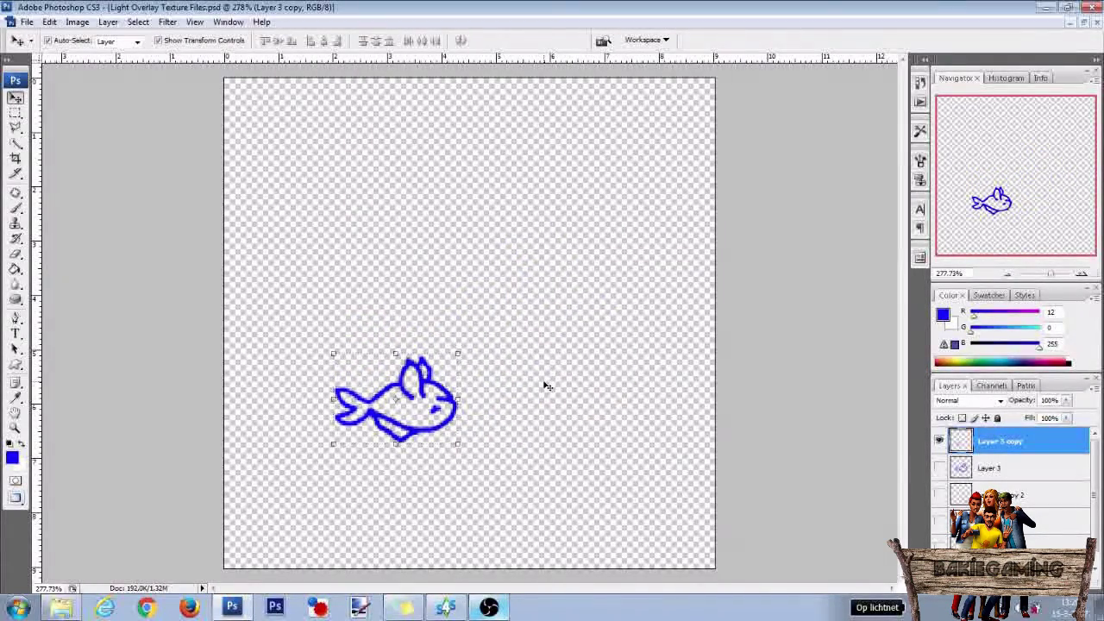
Duplicate the small blue fish and cluster three copies near the canvas centre
key("ctrl+j")
key("ctrl+j")
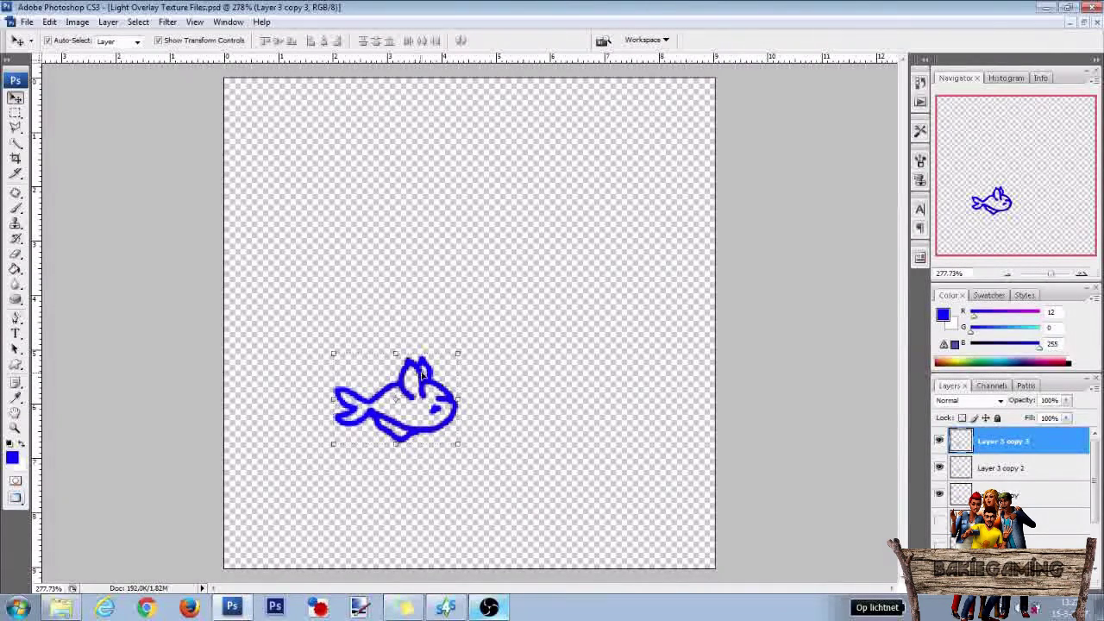
left_click_drag(423, 377, 494, 224)
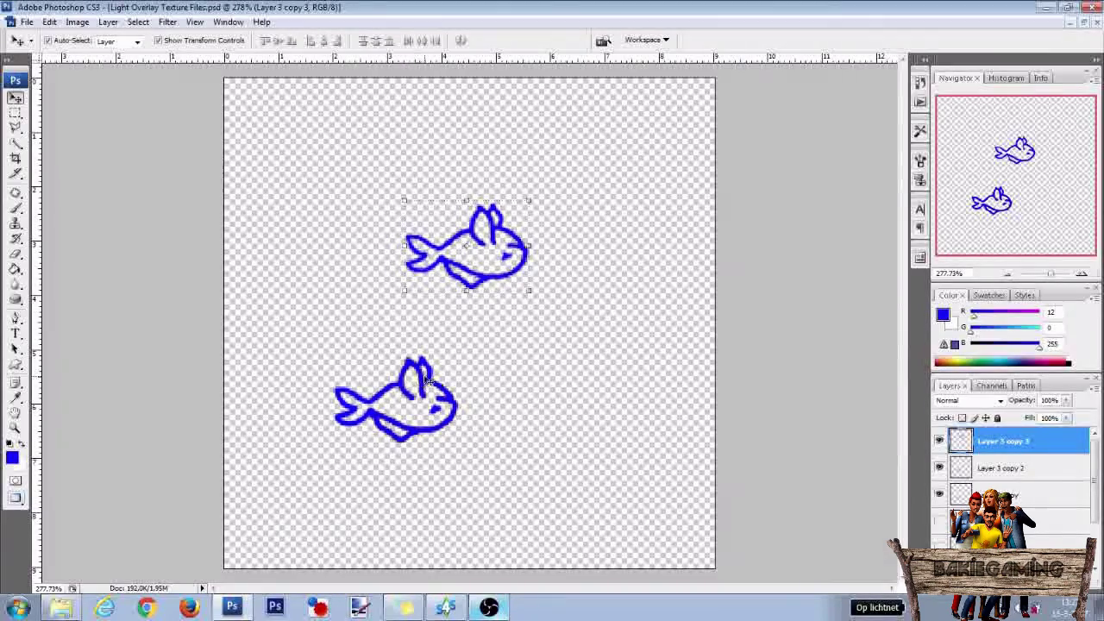
left_click_drag(426, 380, 559, 306)
left_click_drag(424, 388, 405, 343)
left_click(481, 457)
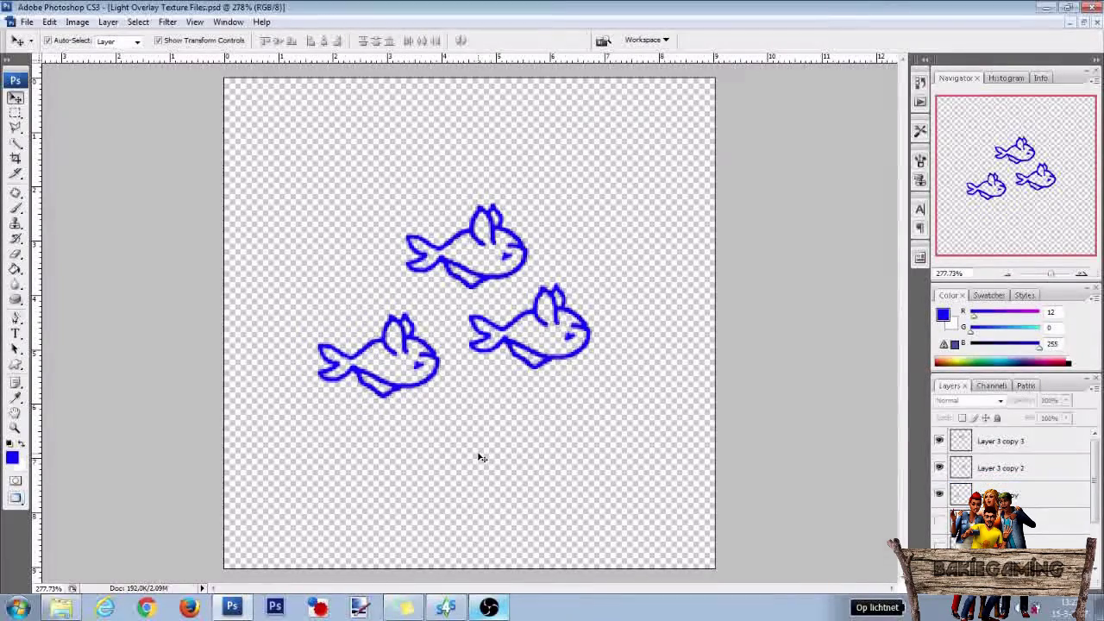
Save the three-blue-fish image as BlueFish-SCALE.png with the default PNG options
left_click(26, 22)
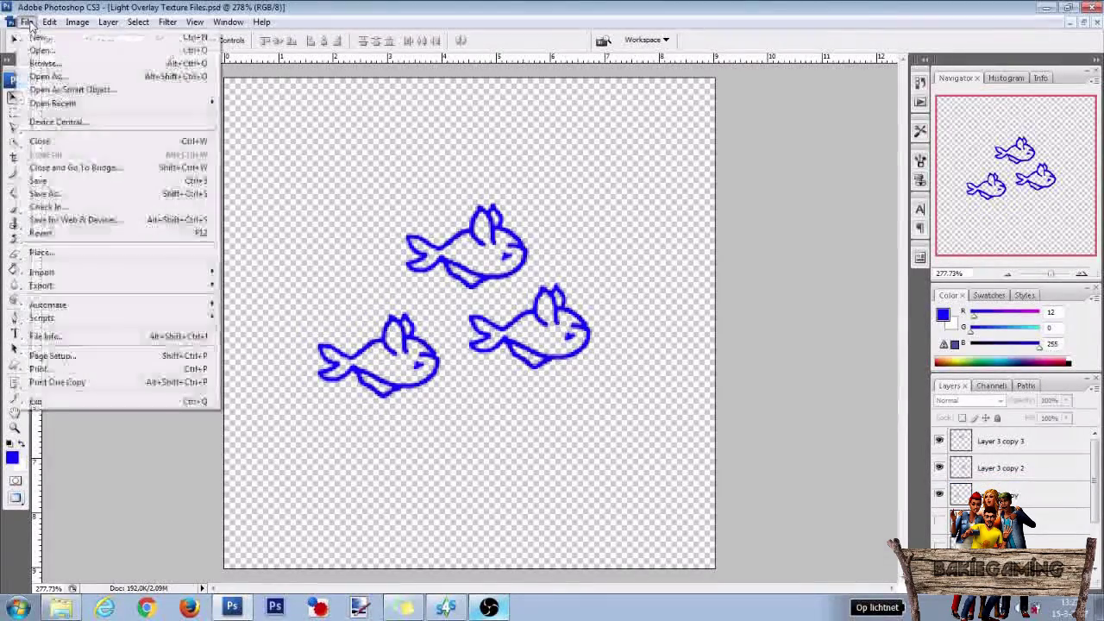
left_click(57, 197)
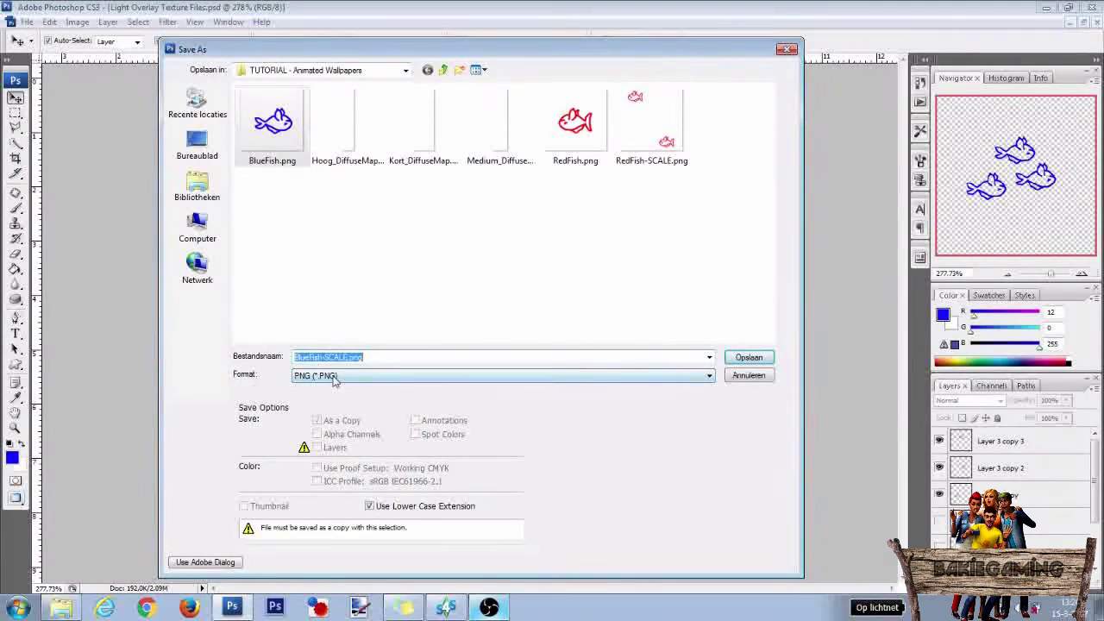
left_click(748, 358)
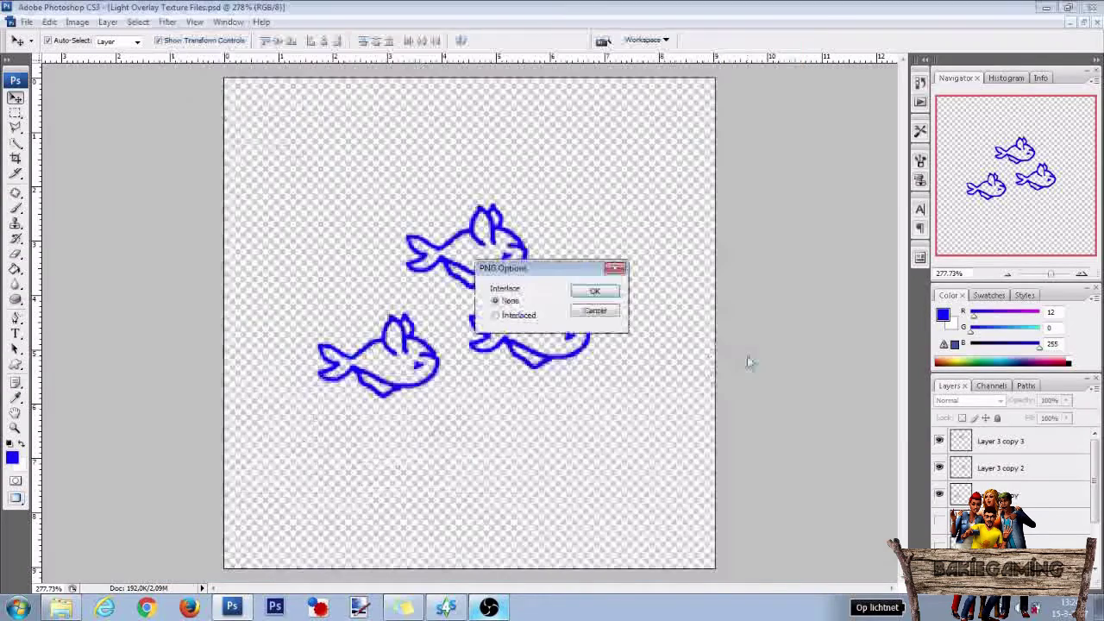
left_click(595, 294)
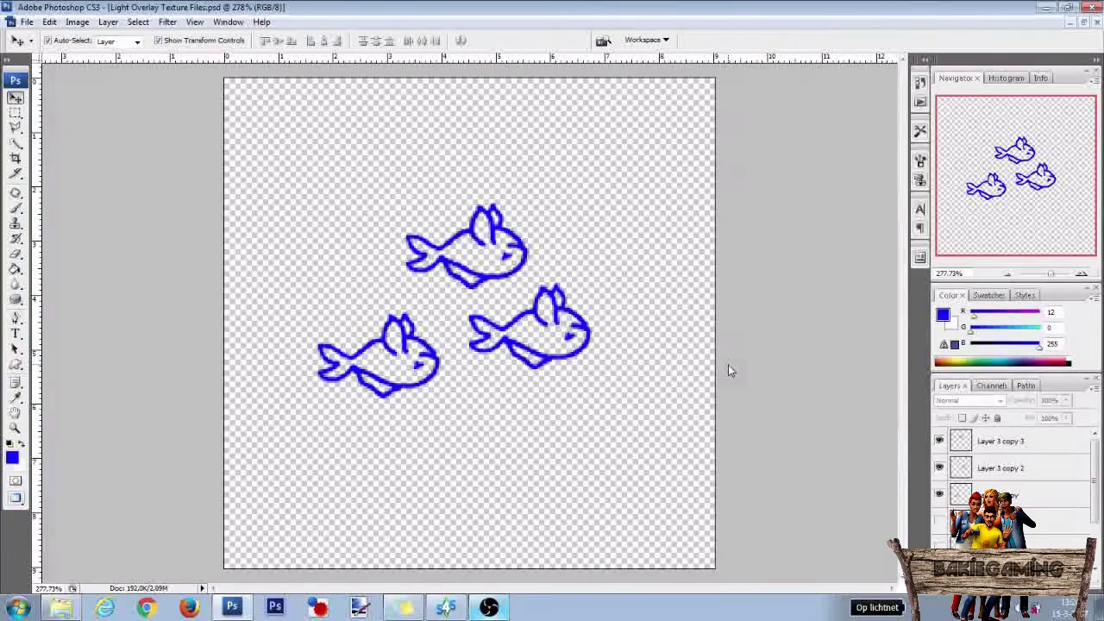
In Sims 4 Studio, import RedFish-SCALE.png into the red fish DST image
key("alt+Tab")
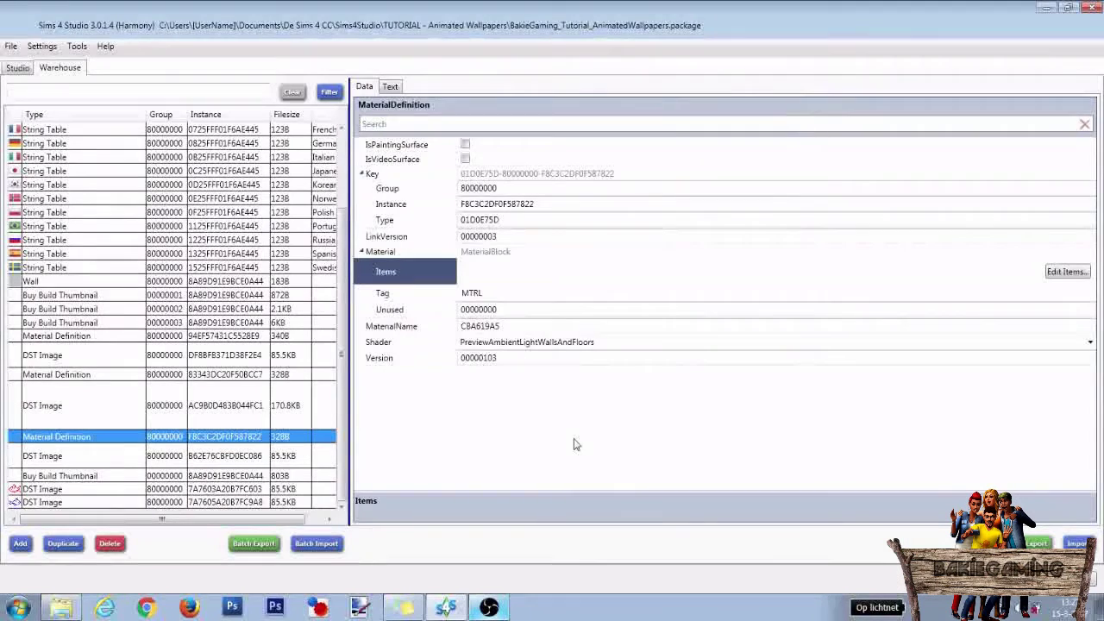
left_click(43, 490)
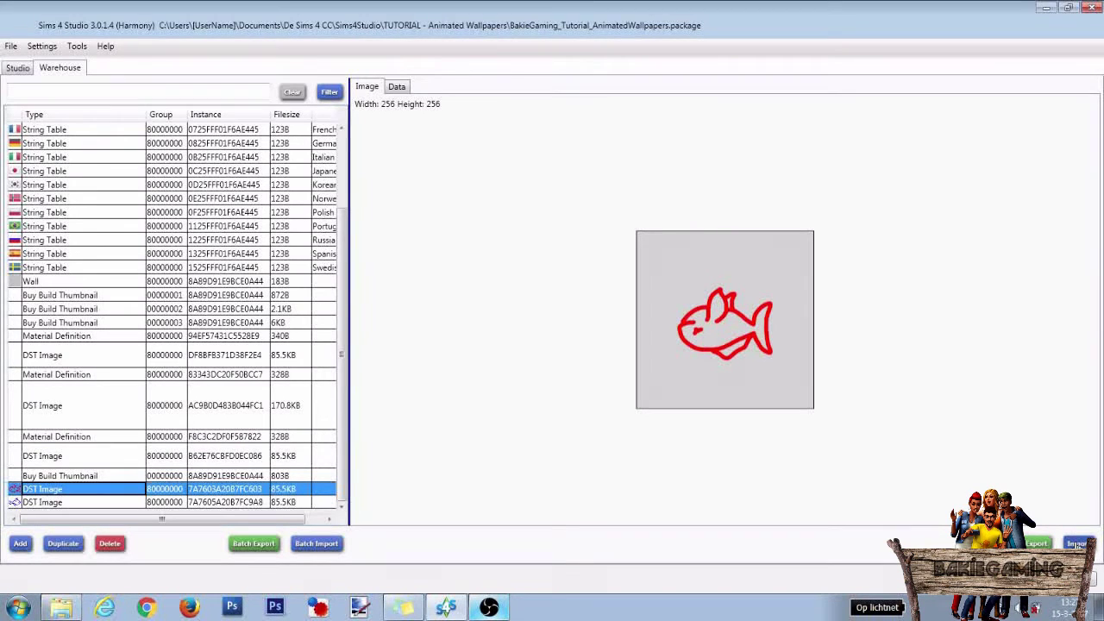
left_click(1077, 543)
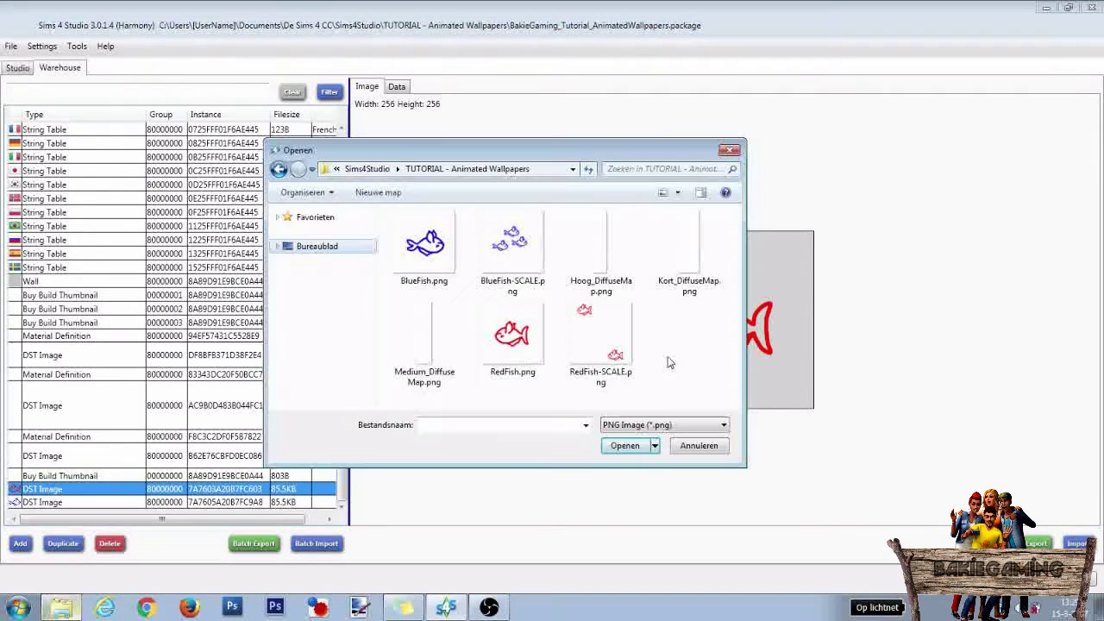
left_click(604, 344)
left_click(623, 446)
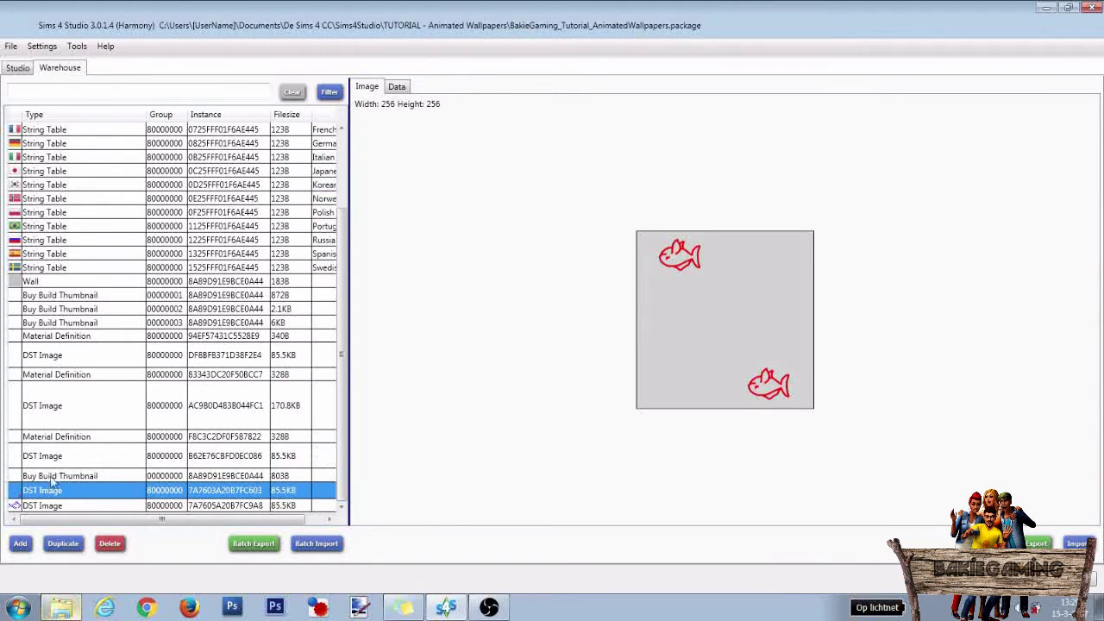
Import BlueFish-SCALE.png into the blue fish DST image and save the package
left_click(57, 506)
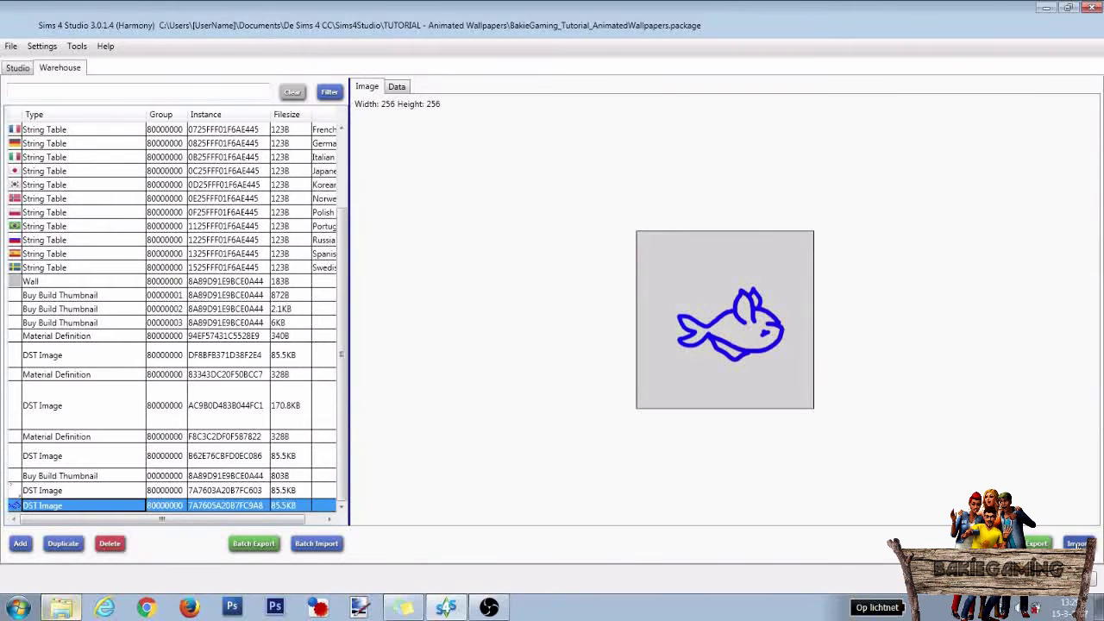
left_click(1077, 544)
left_click(515, 254)
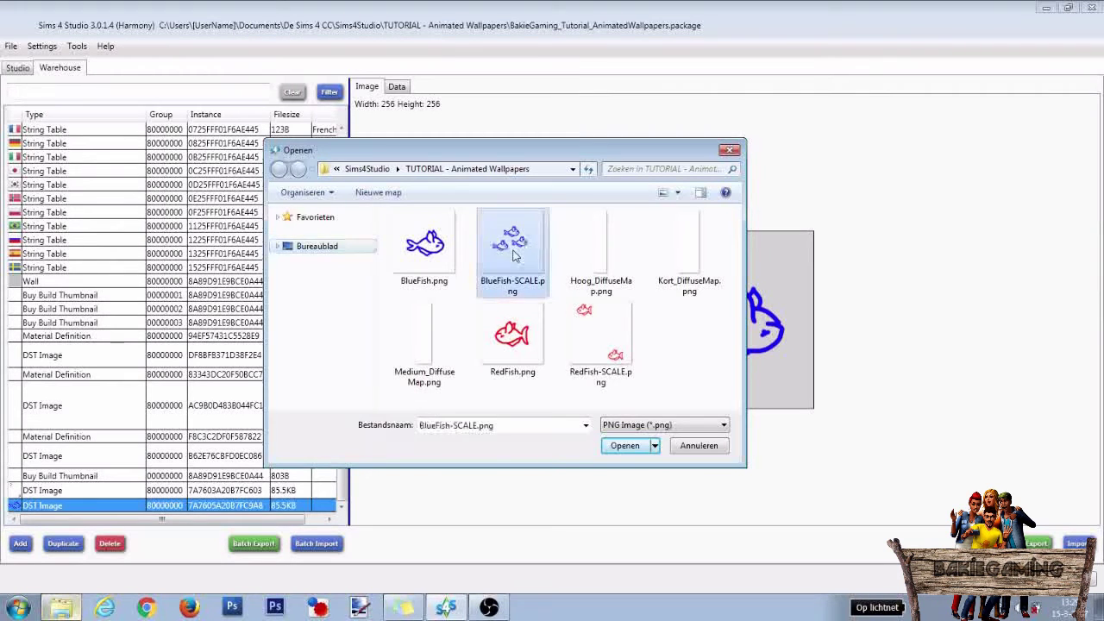
left_click(625, 449)
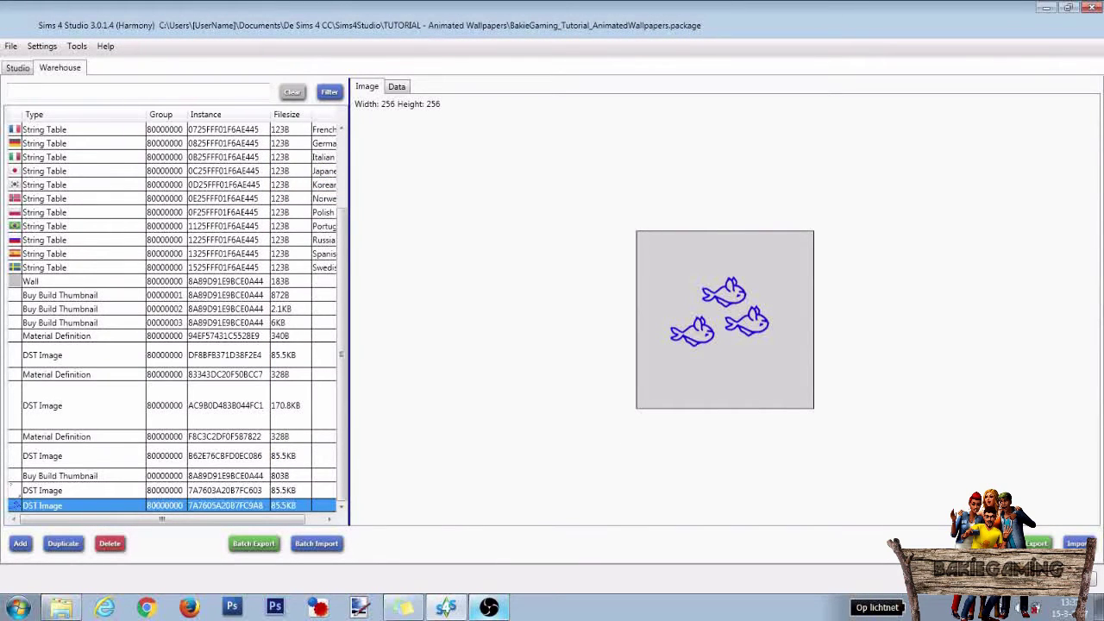
key("ctrl+s")
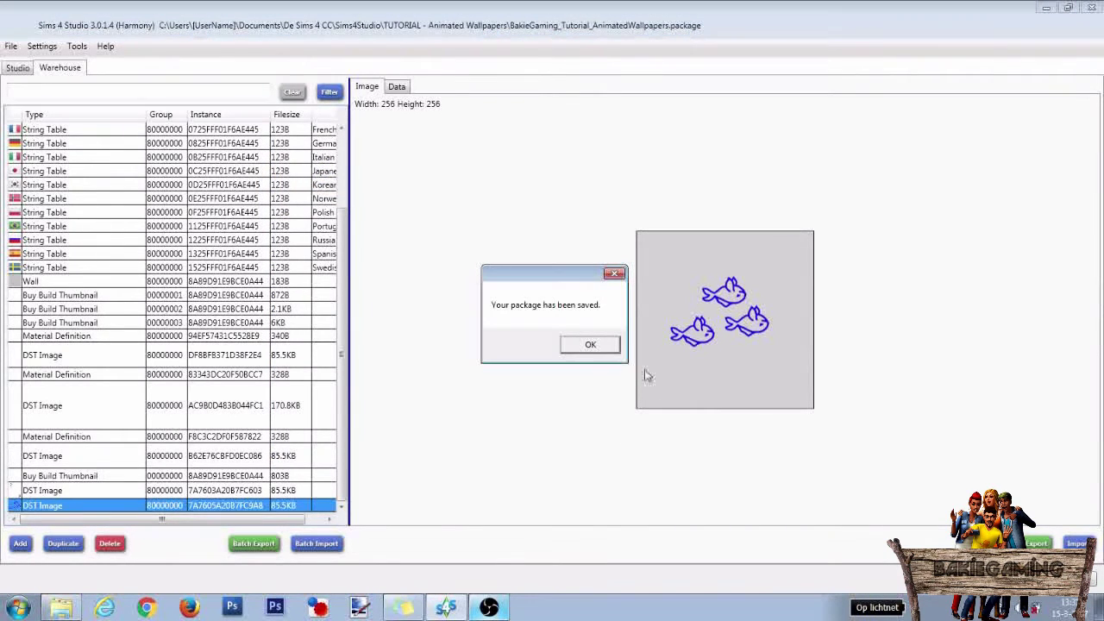
left_click(592, 345)
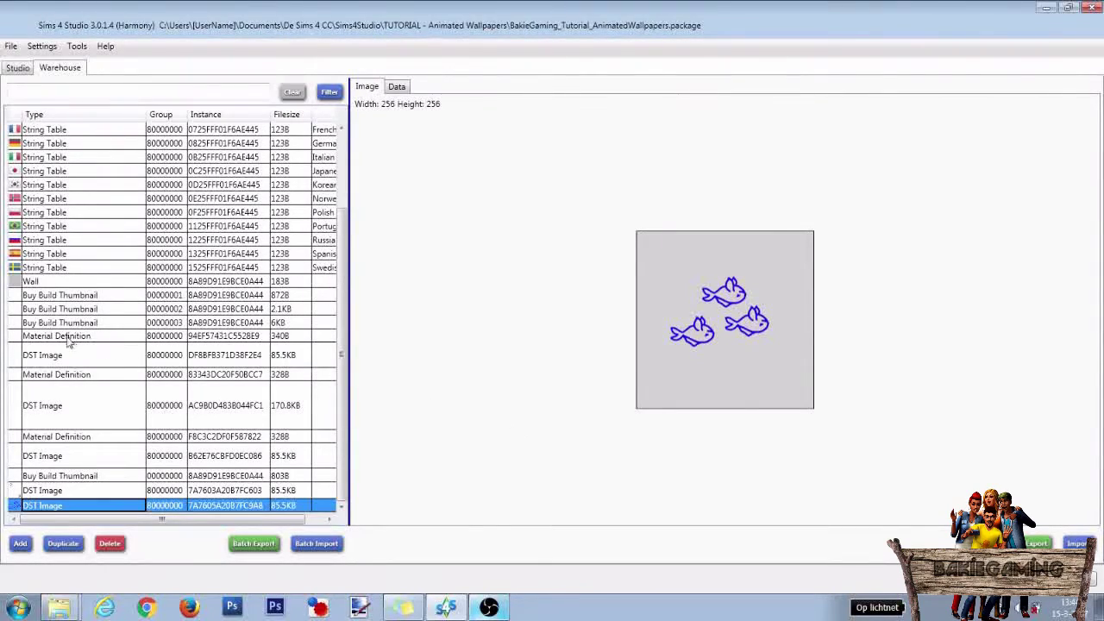
Set LightOverlay1UVScale of the first Material Definition to 0.25, 0.25
left_click(69, 338)
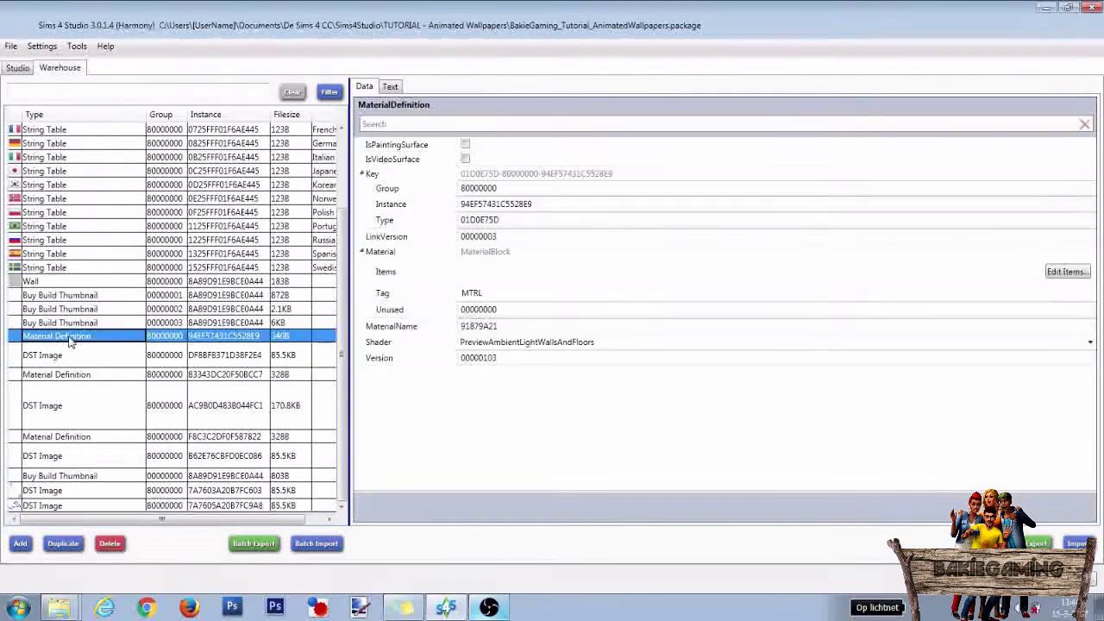
left_click(1066, 272)
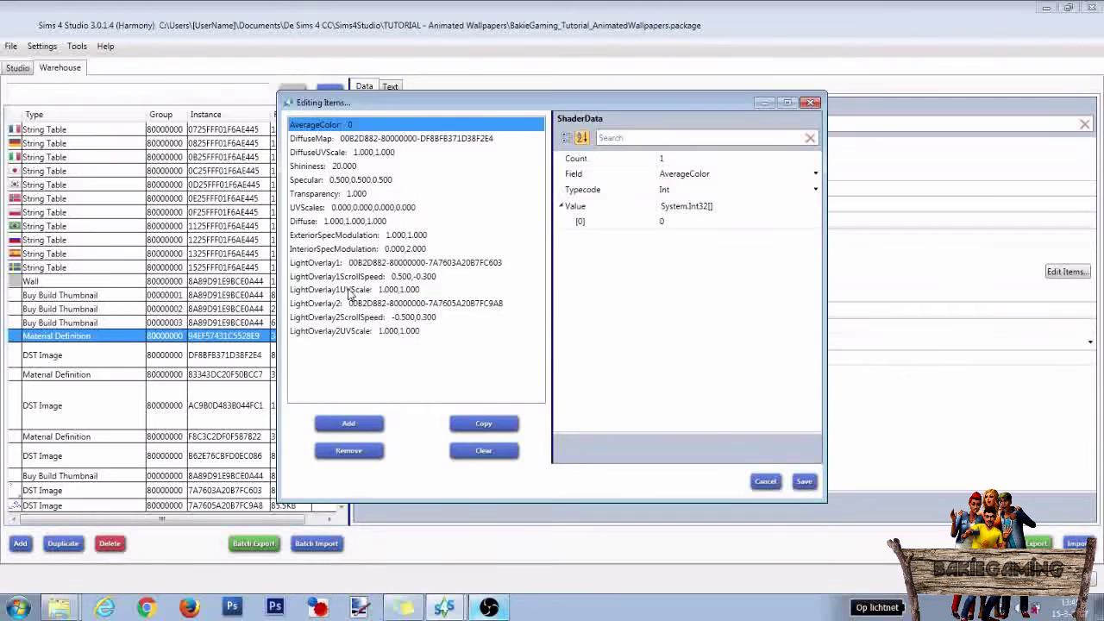
left_click(351, 292)
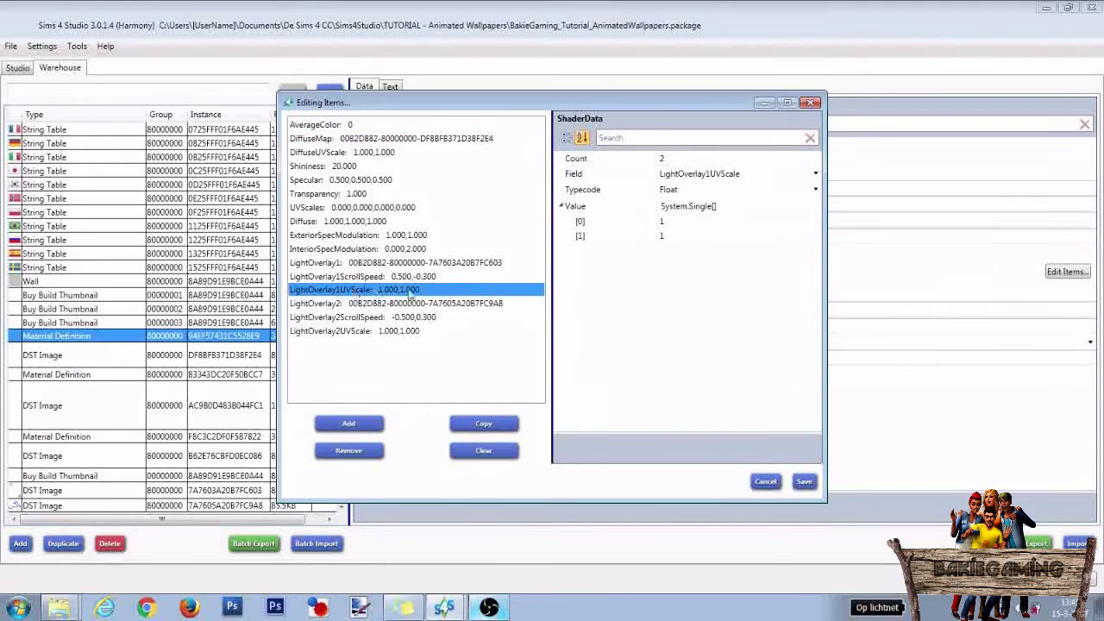
left_click(592, 223)
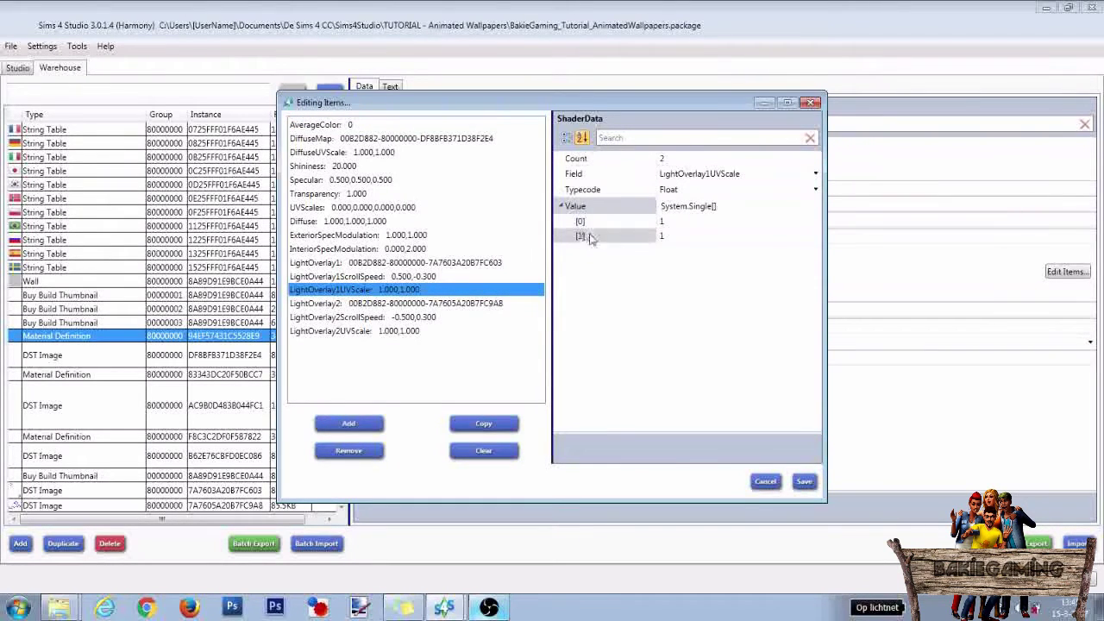
left_click(701, 236)
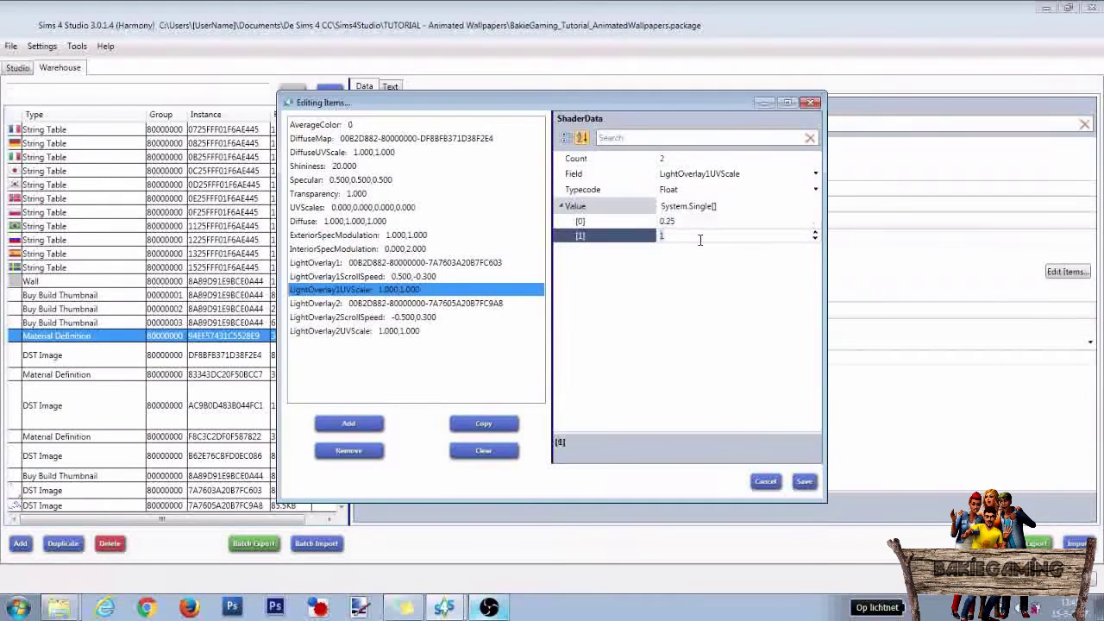
type(".25")
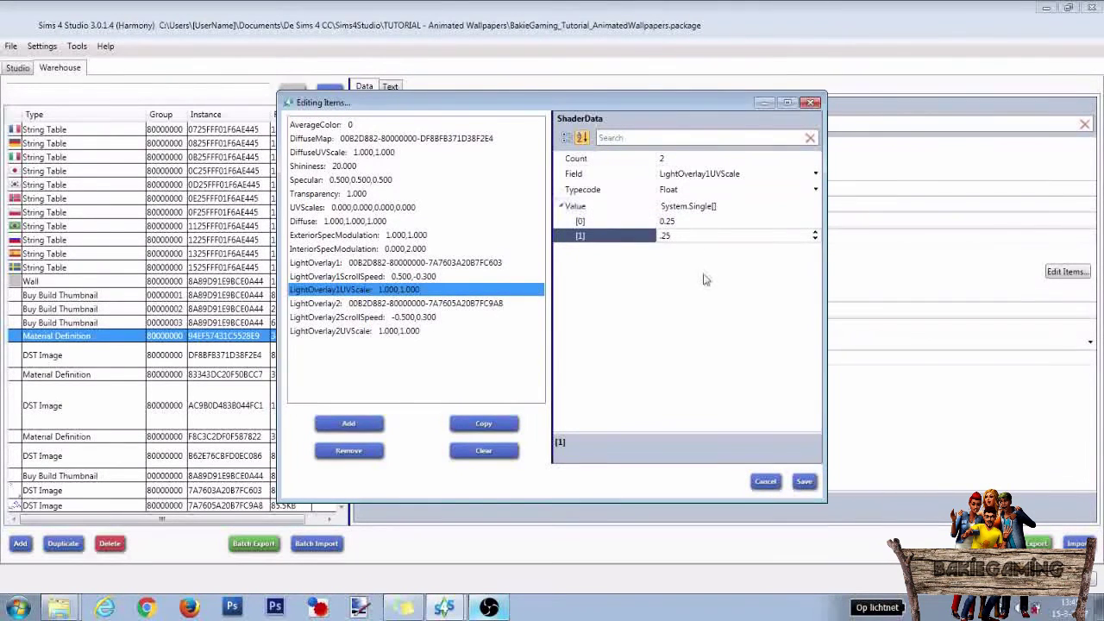
left_click(697, 285)
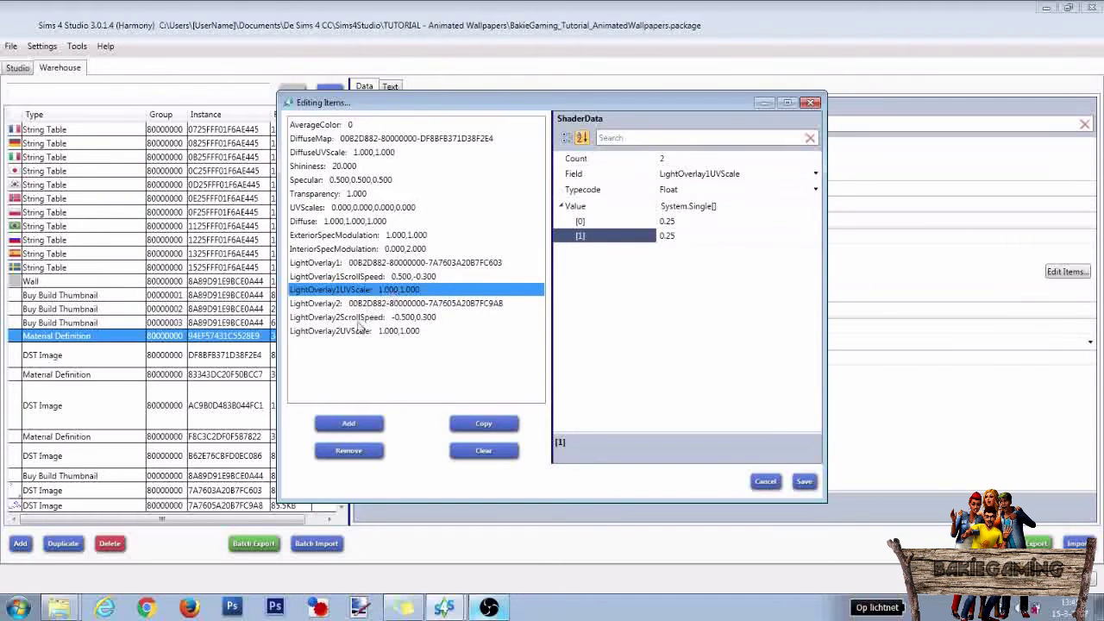
Set LightOverlay2UVScale to 0.25, 0.25, keep the shader items, and save the package
left_click(353, 336)
left_click(681, 222)
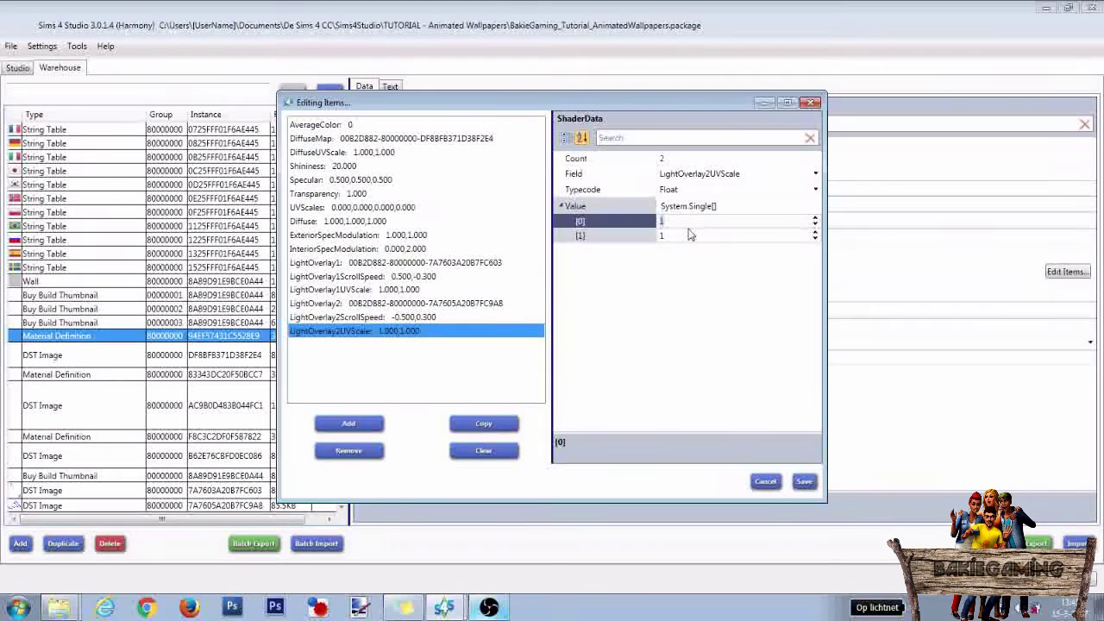
type("25")
left_click(689, 236)
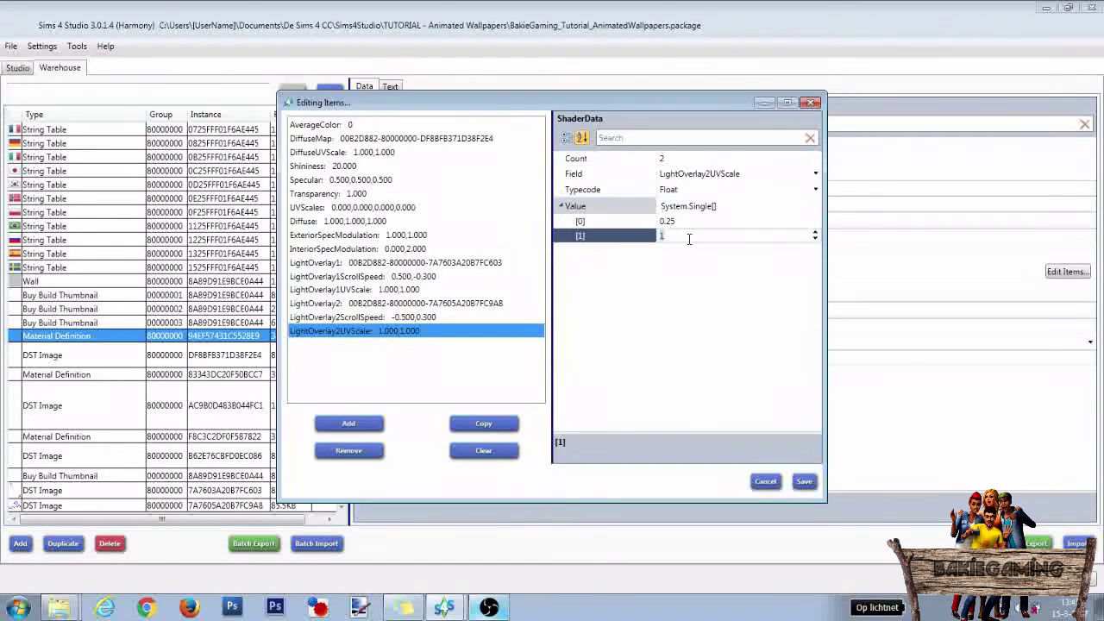
key("Return")
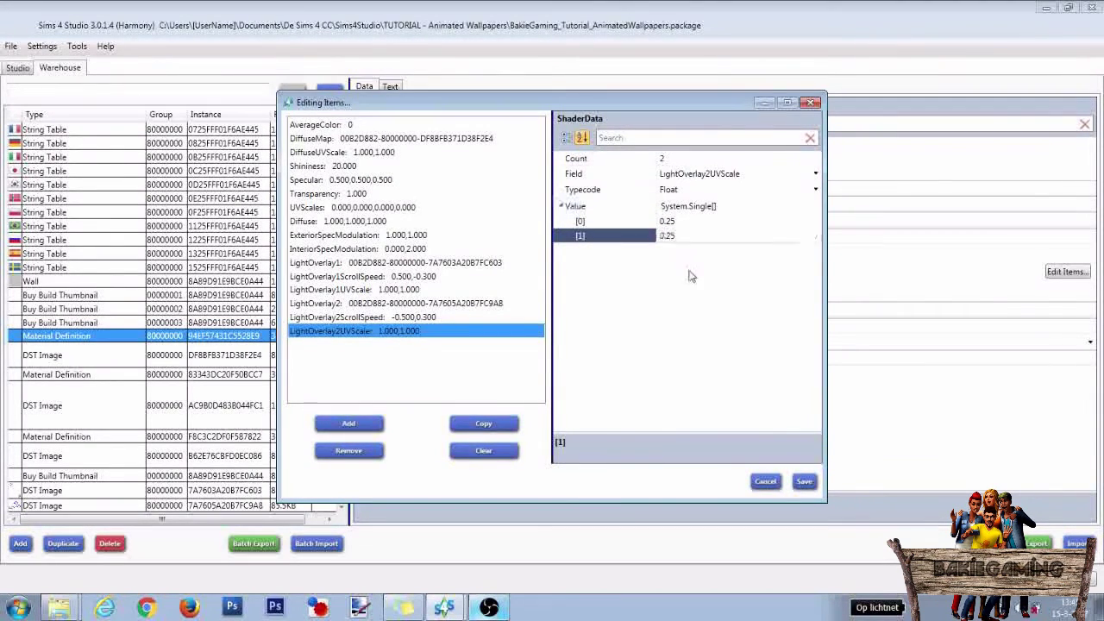
left_click(804, 482)
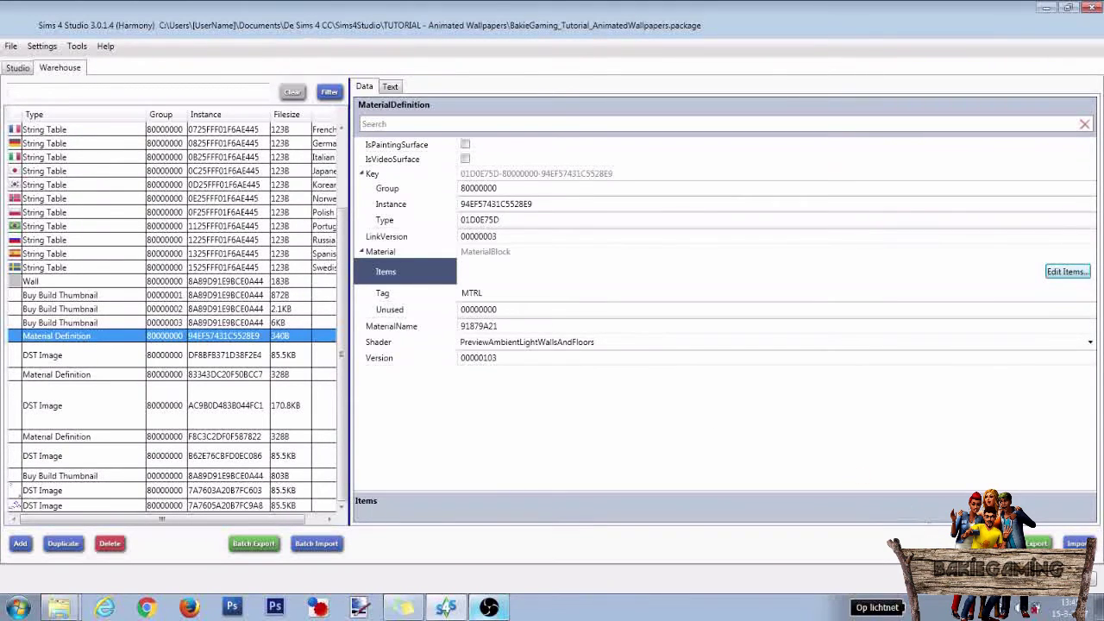
key("ctrl+s")
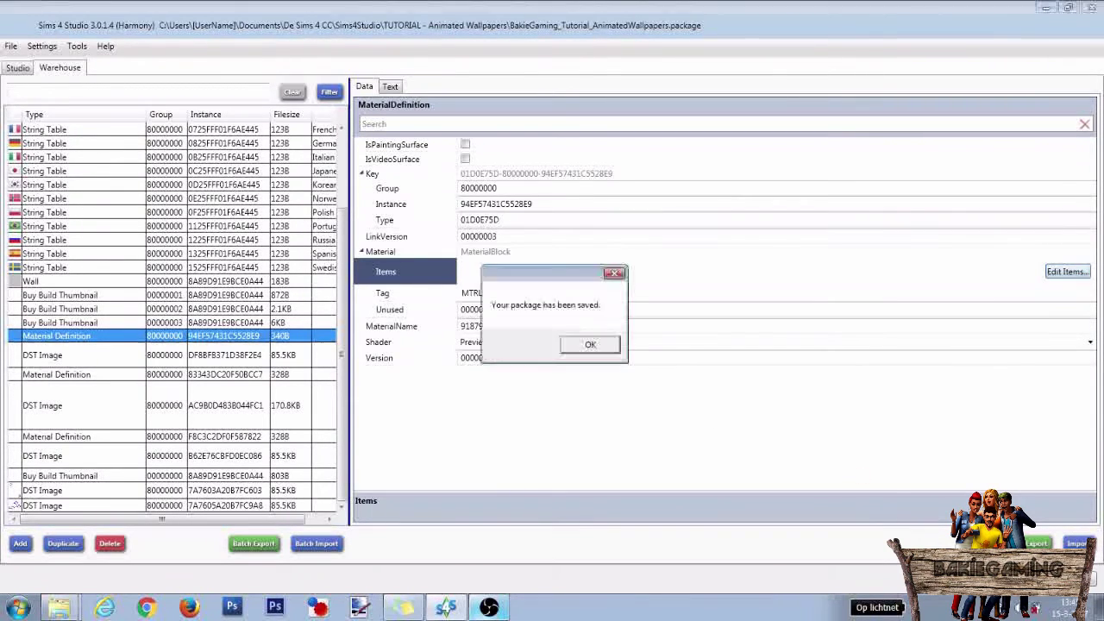
left_click(591, 345)
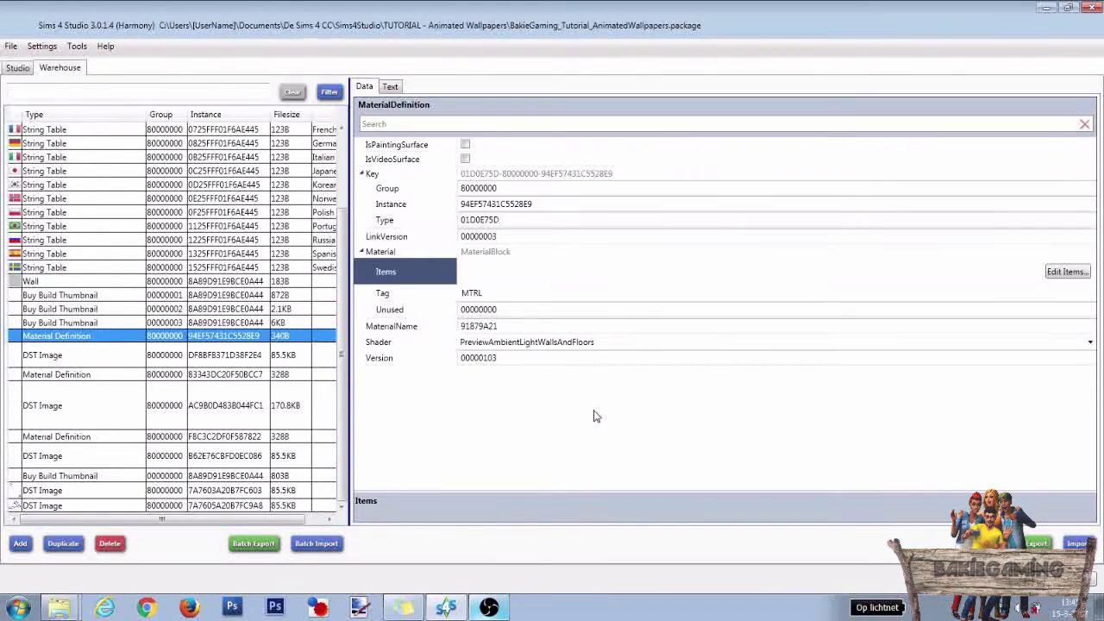